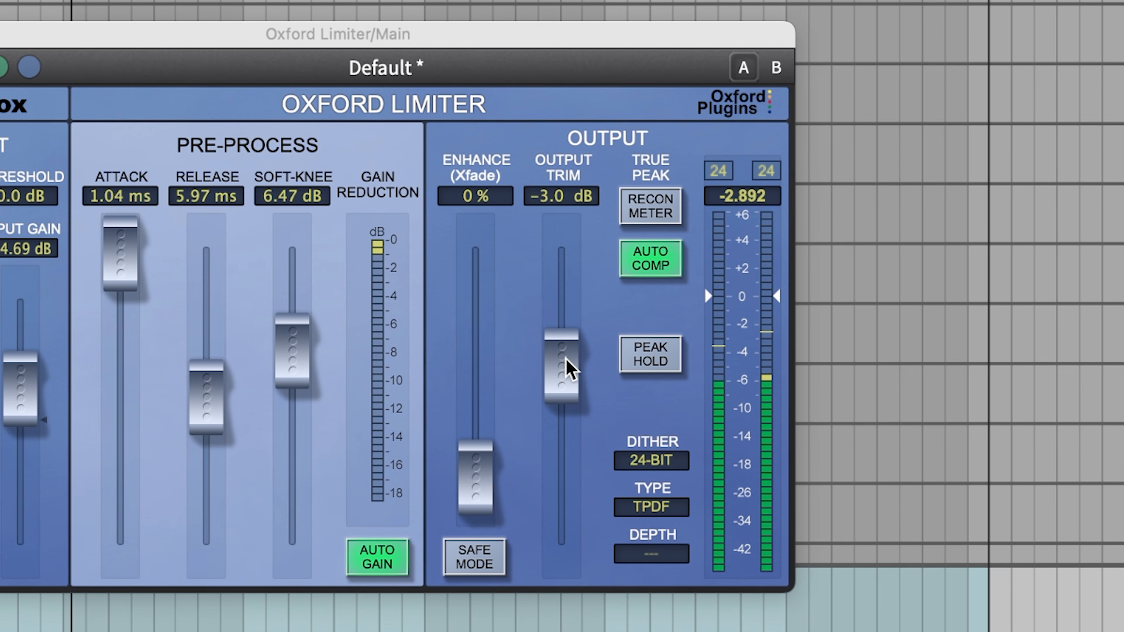
Review the Oxford Inflator settings on the SFX, BASS and INST group tracks.
left_click(569, 370)
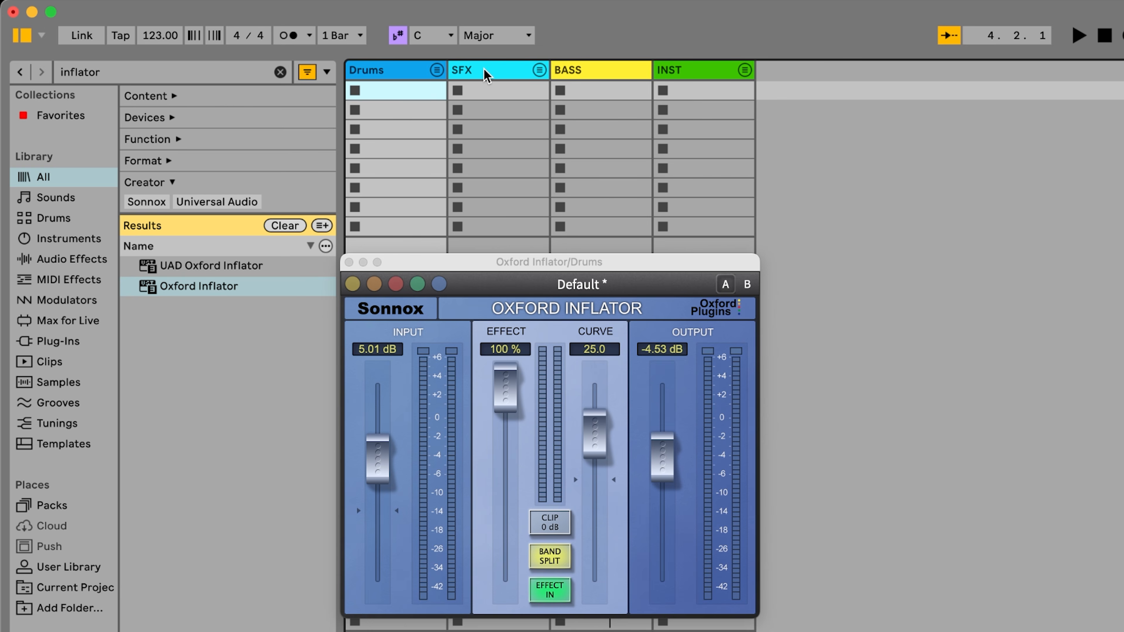
left_click(487, 75)
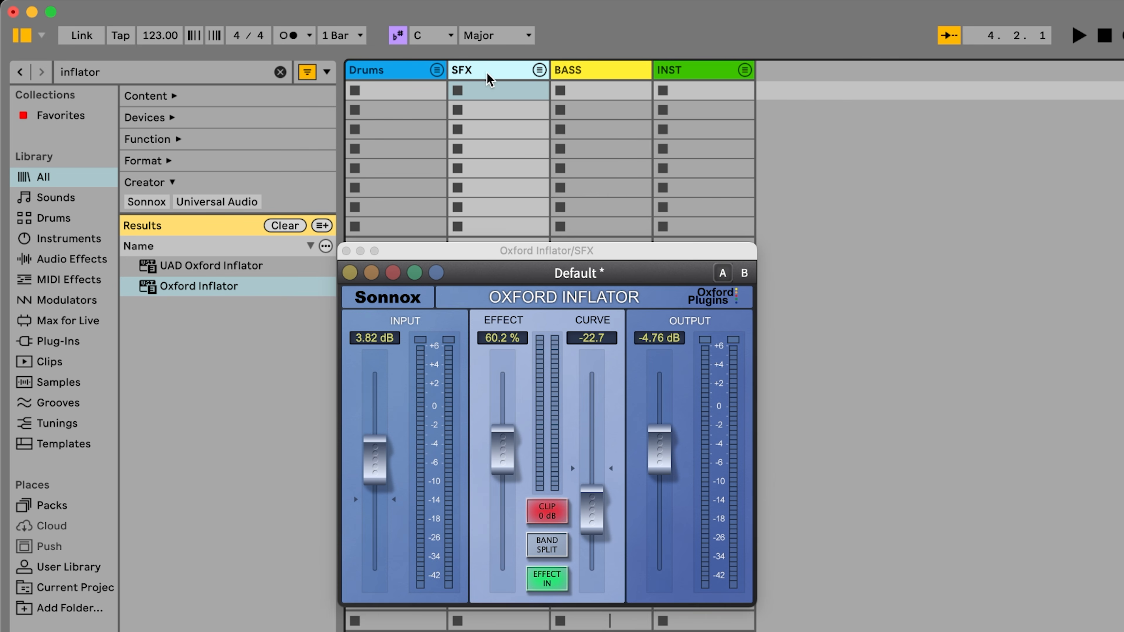
left_click(582, 79)
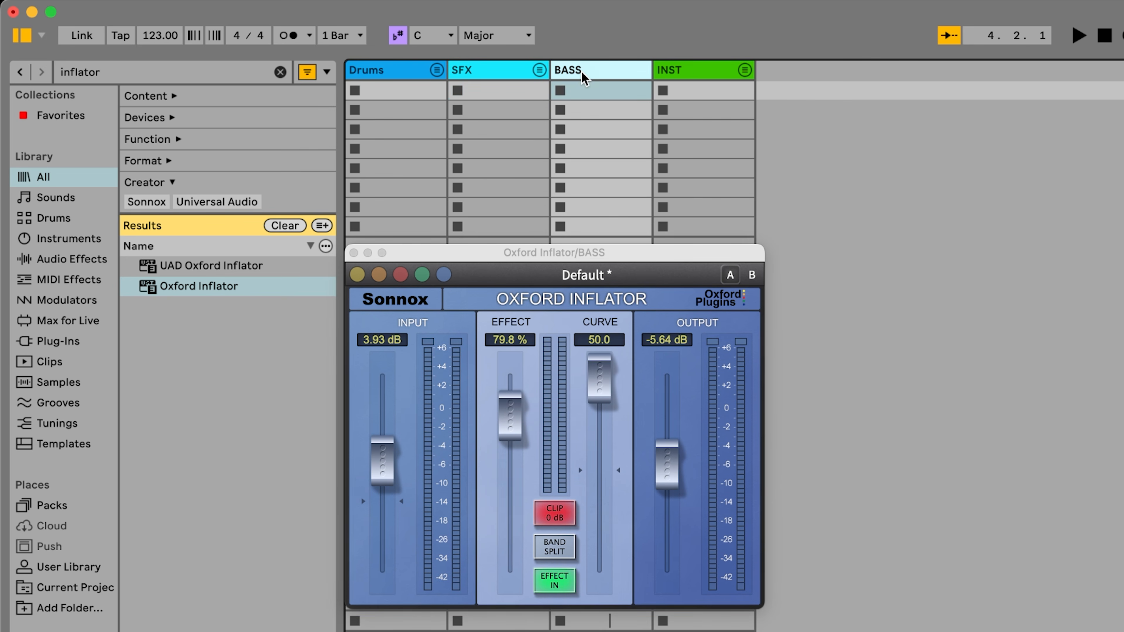
left_click(693, 78)
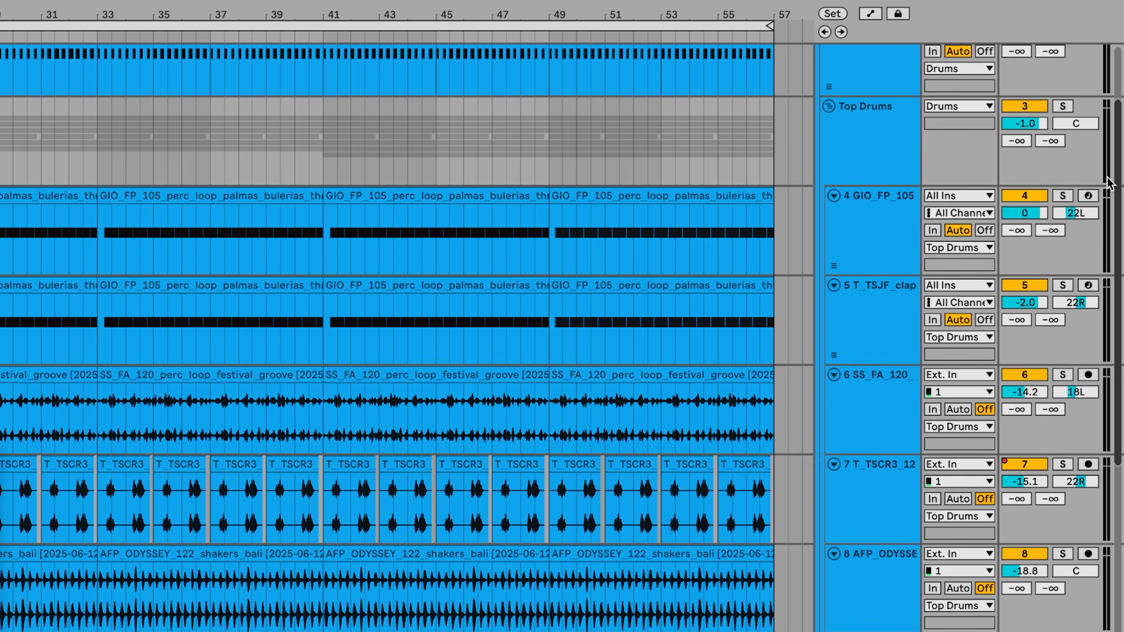
Search the browser for "inflator" and add Oxford Inflator to the device chain after Oxford Dynamic EQ.
left_click_drag(1111, 183, 1083, 566)
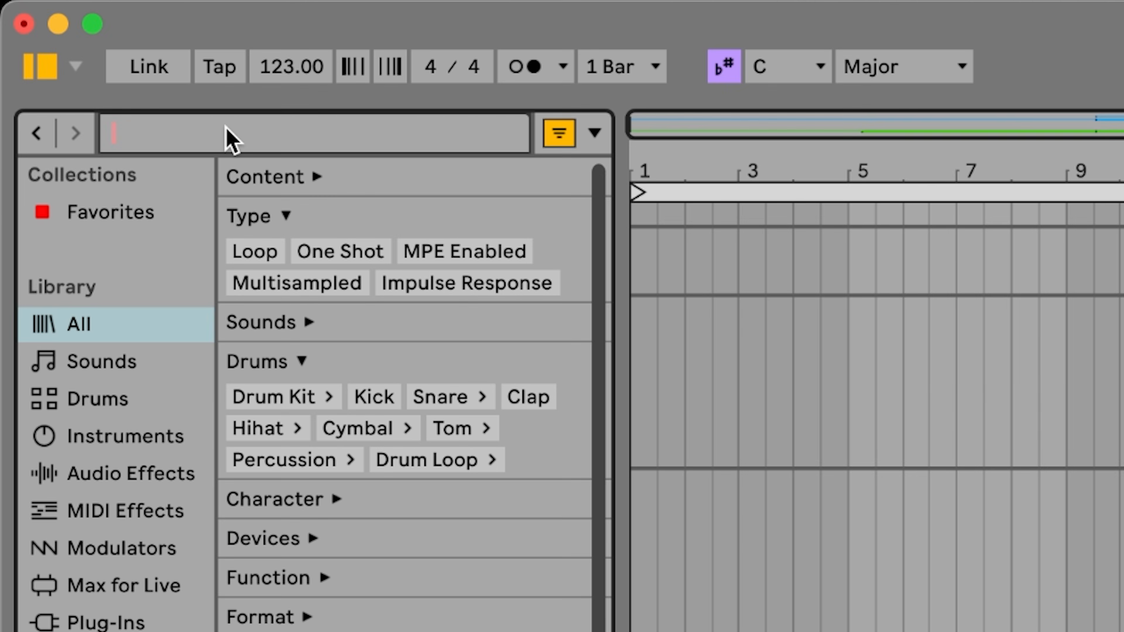
type("inflator")
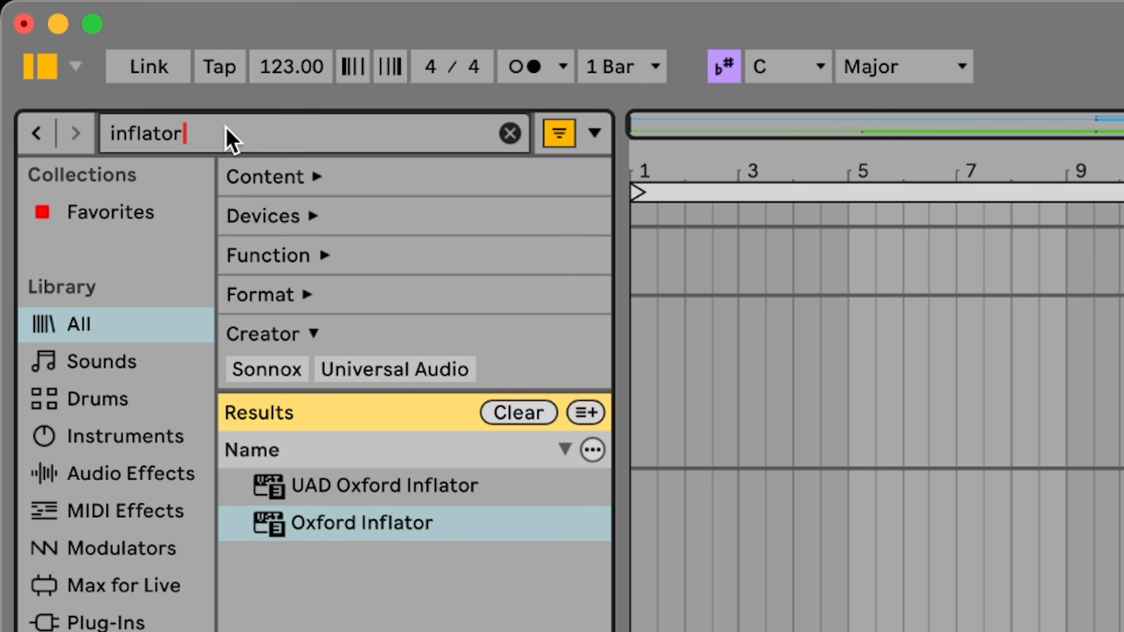
left_click_drag(395, 318, 169, 151)
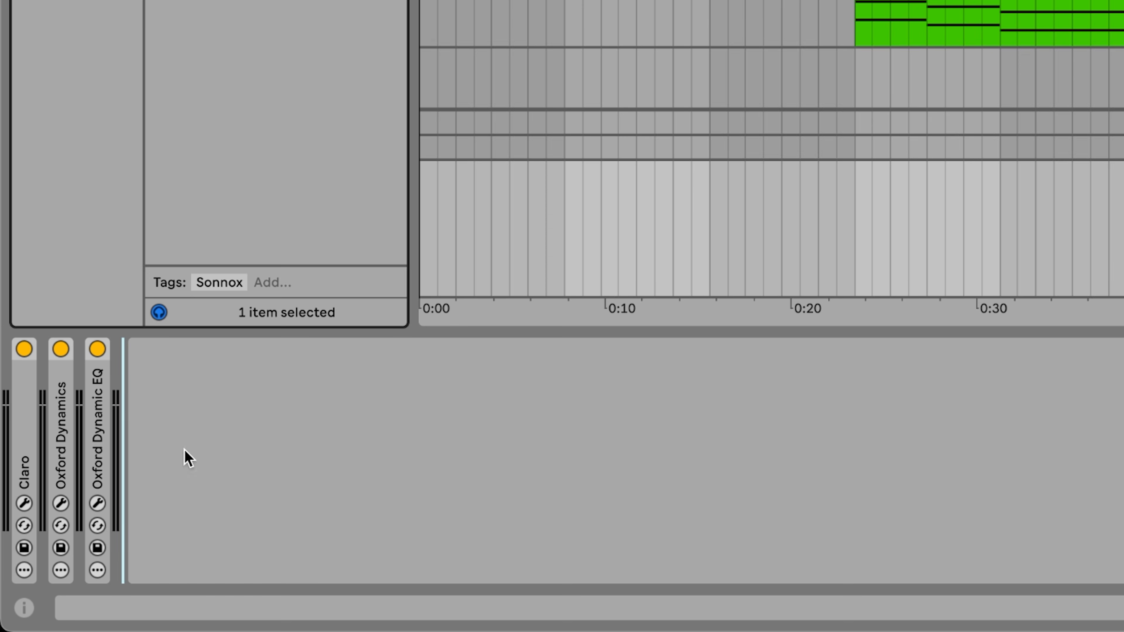
left_click_drag(184, 448, 183, 448)
Search the browser for "limiter" and add Oxford Limiter to the chain after Oxford Inflator.
left_click(188, 144)
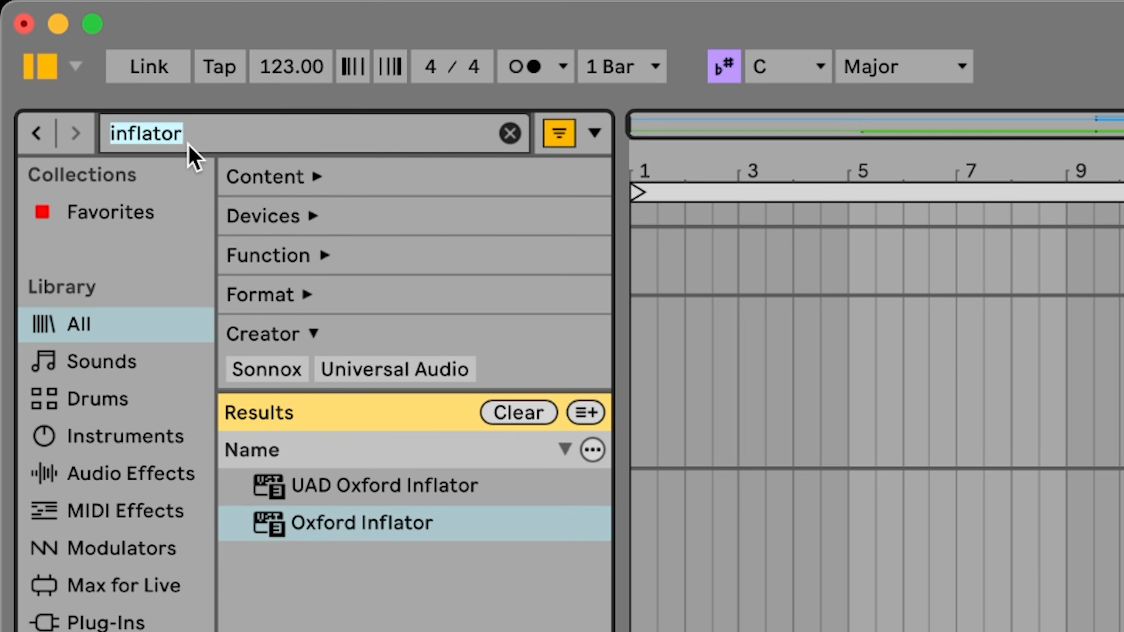
type("limiter")
left_click_drag(260, 310, 357, 163)
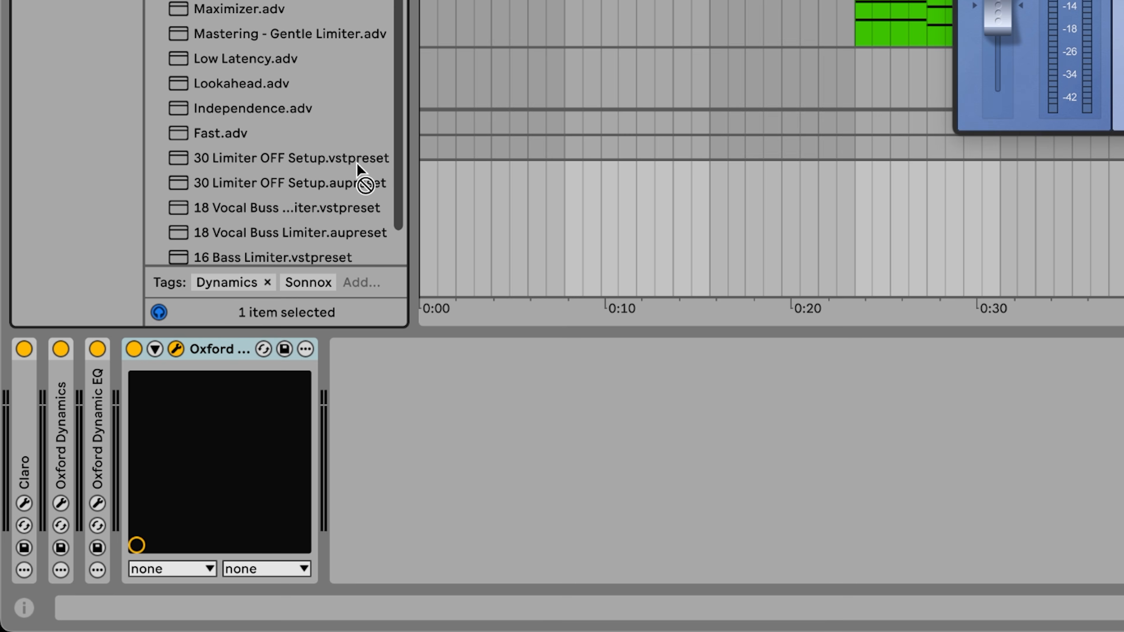
left_click_drag(387, 403, 387, 404)
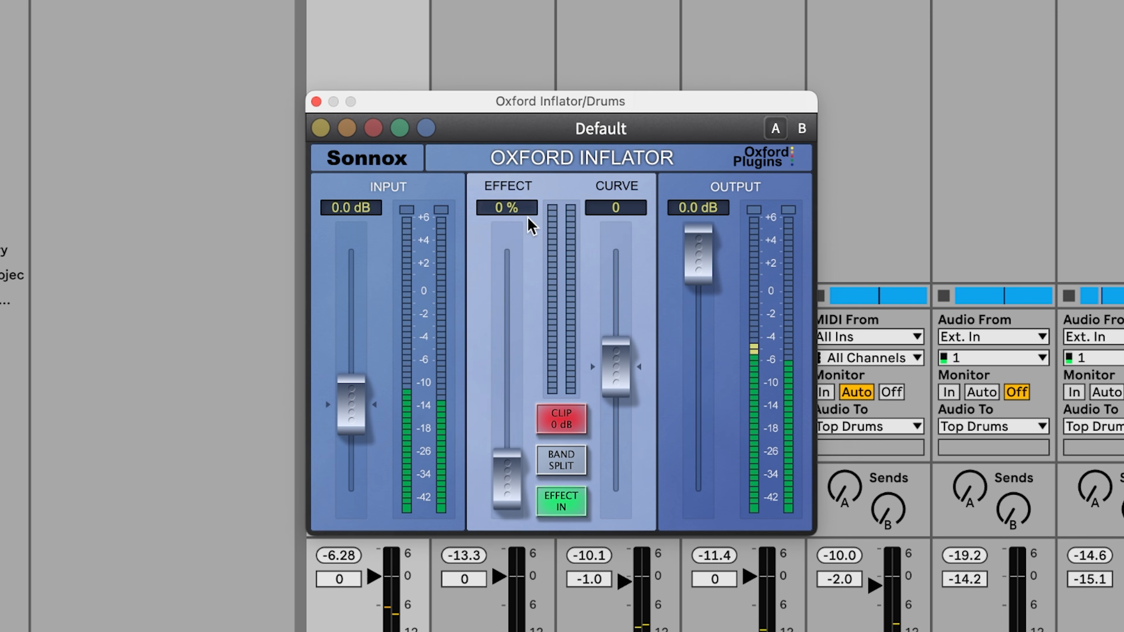
Set the Drums Inflator's Effect to 100 % and Input to 6.21 dB, and toggle Clip 0 dB off and on again.
left_click_drag(508, 479, 474, 228)
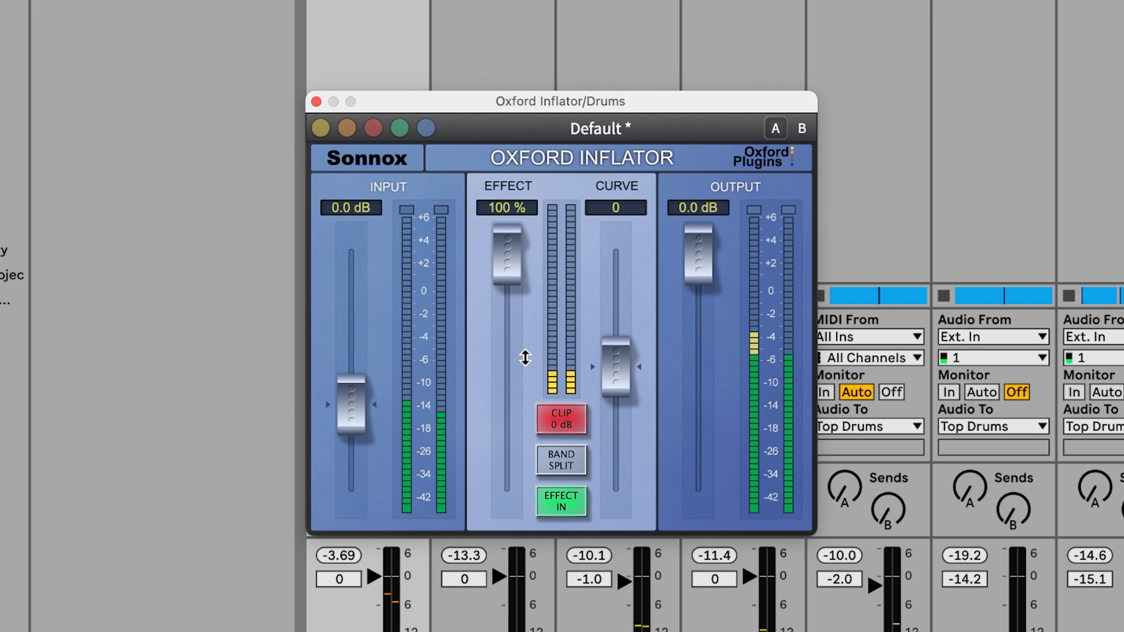
left_click_drag(344, 419, 344, 358)
left_click(542, 419)
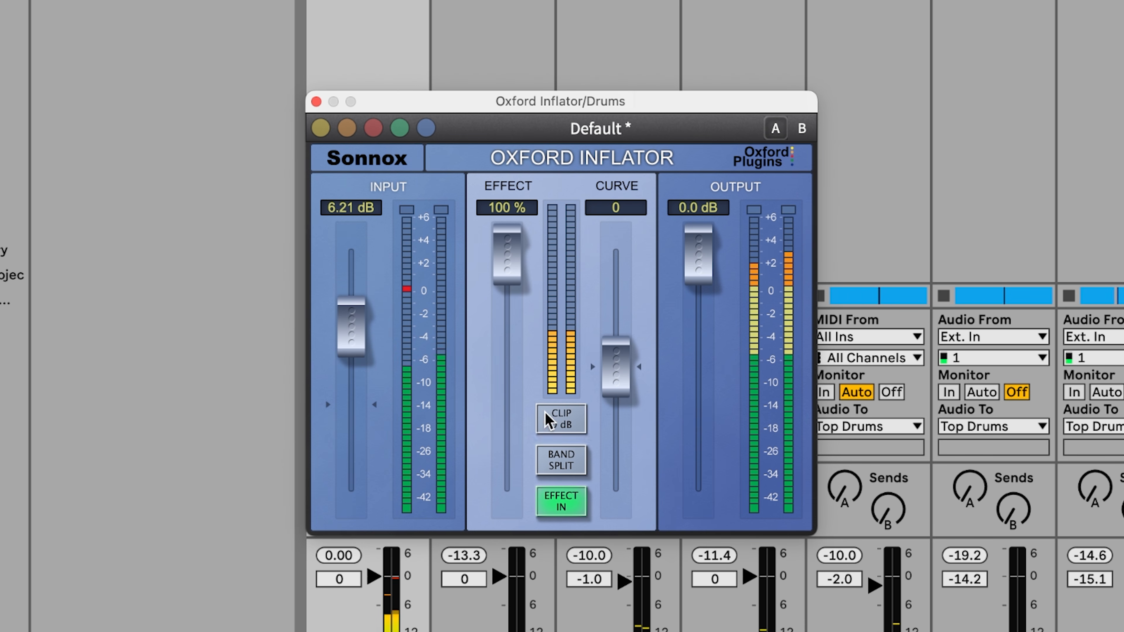
left_click(551, 420)
Try a Curve of -8.6 with Band Split enabled on the Drums Inflator.
left_click_drag(613, 374, 617, 405)
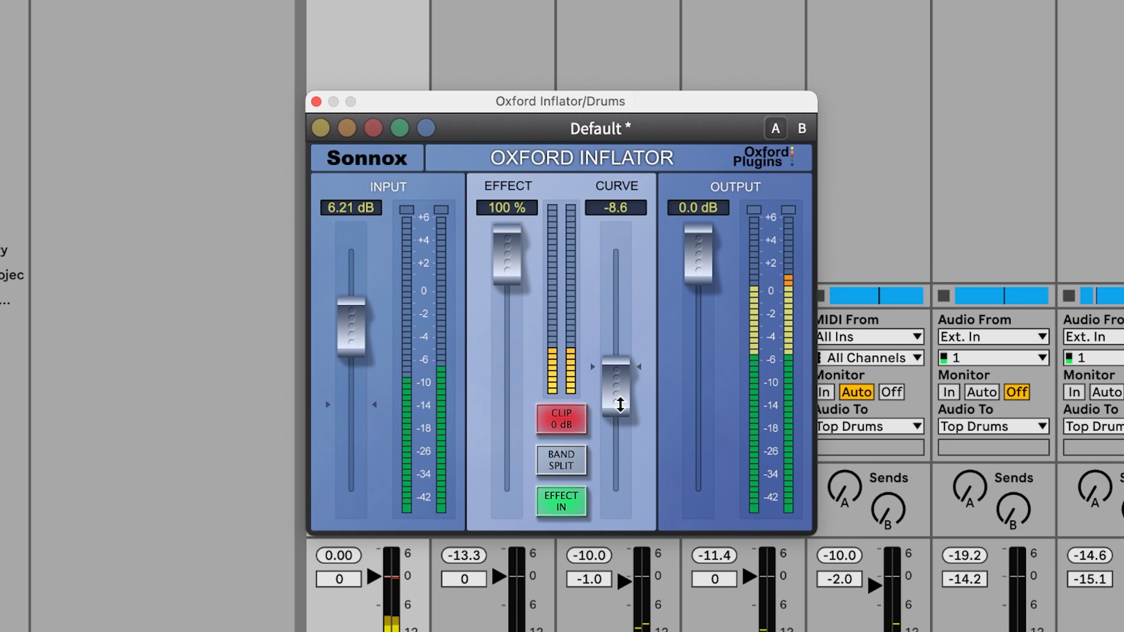
left_click(582, 465)
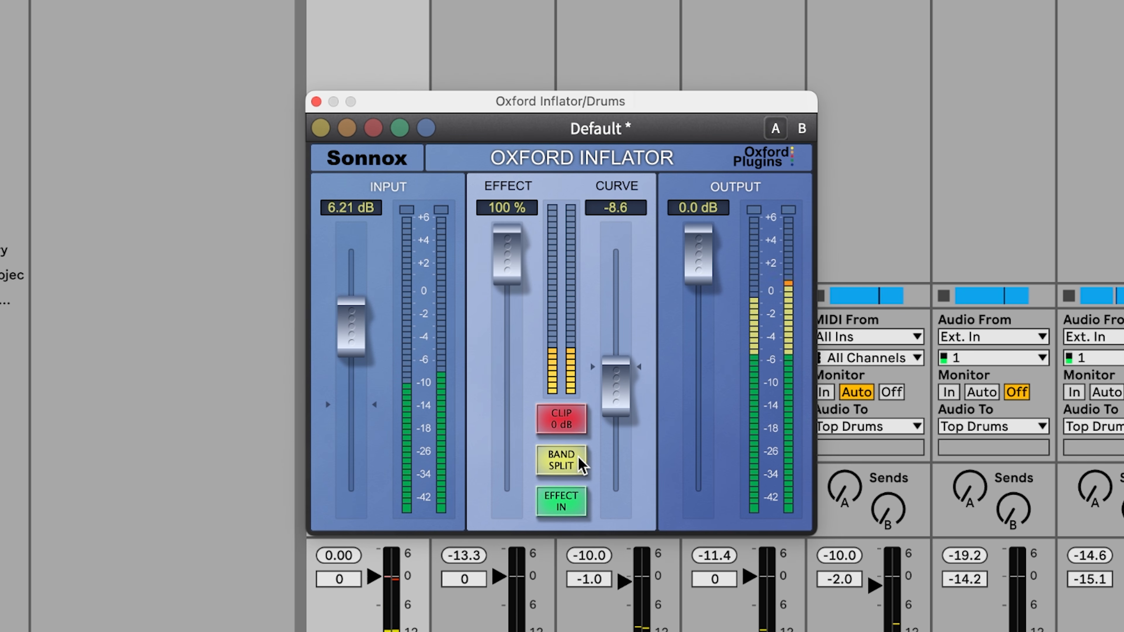
left_click_drag(619, 408, 620, 414)
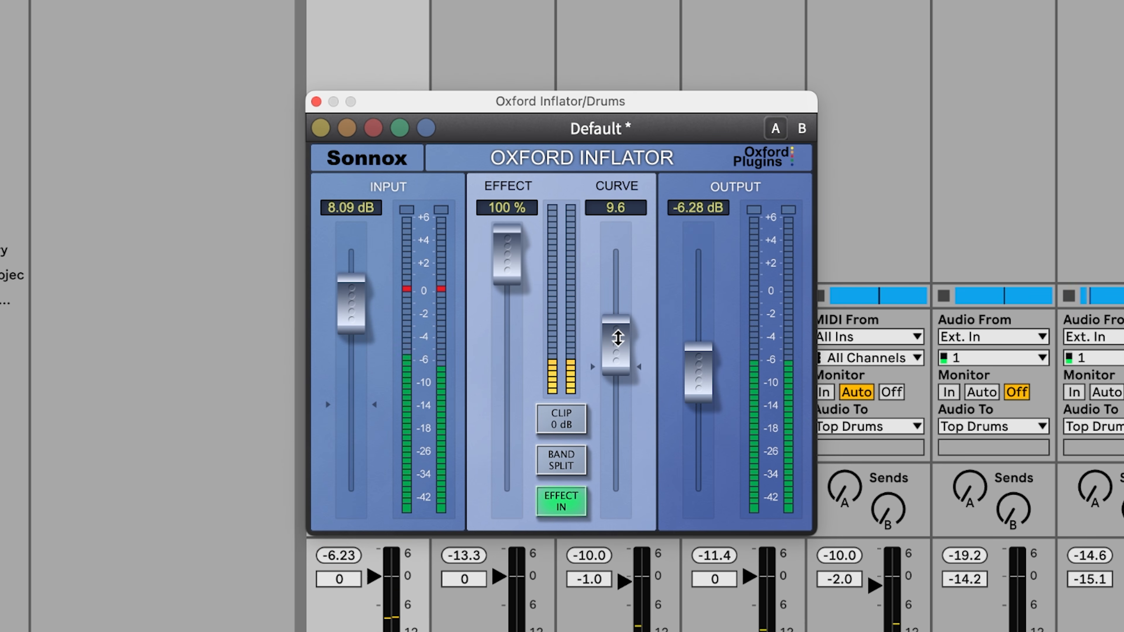
Lower the Drums Inflator's Curve to -16.0 and compare settings A against B.
left_click_drag(618, 339, 617, 403)
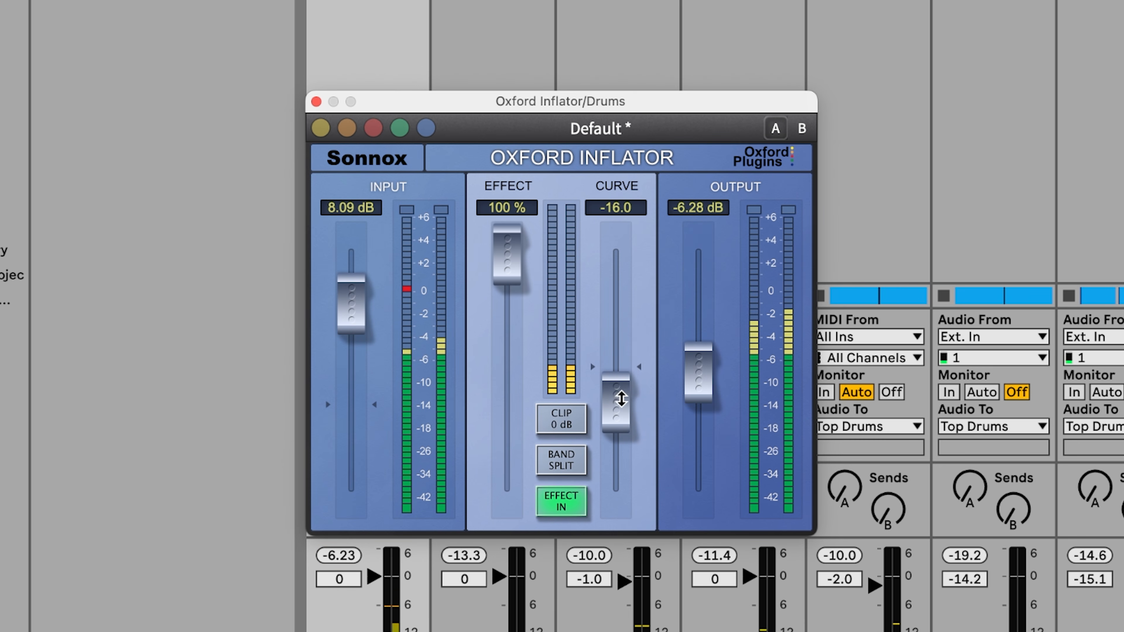
left_click(800, 129)
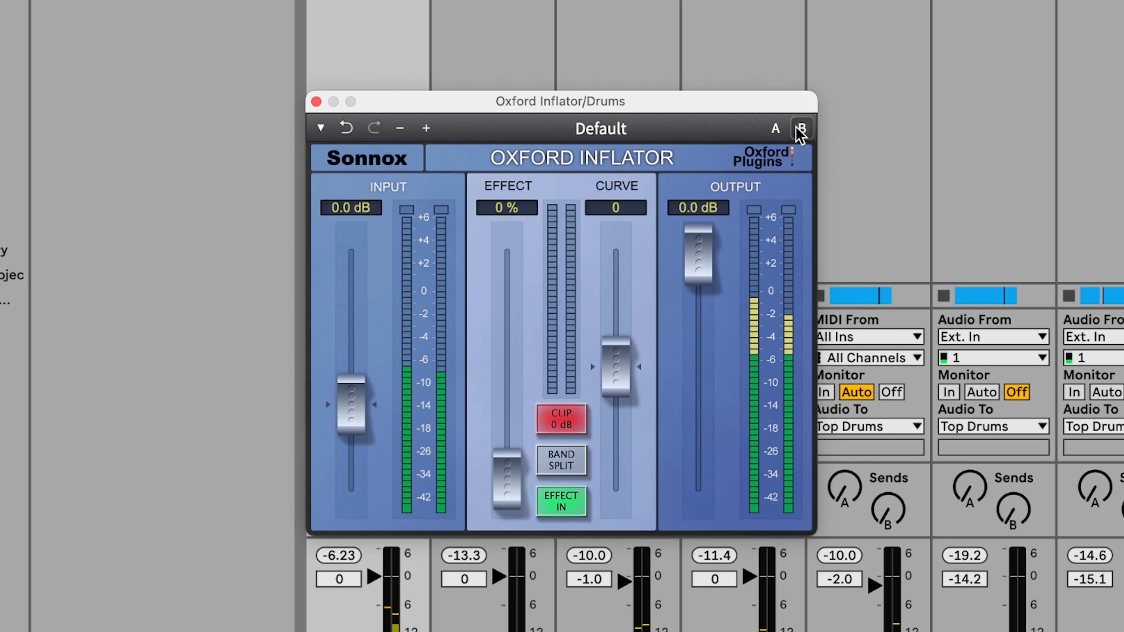
left_click(801, 129)
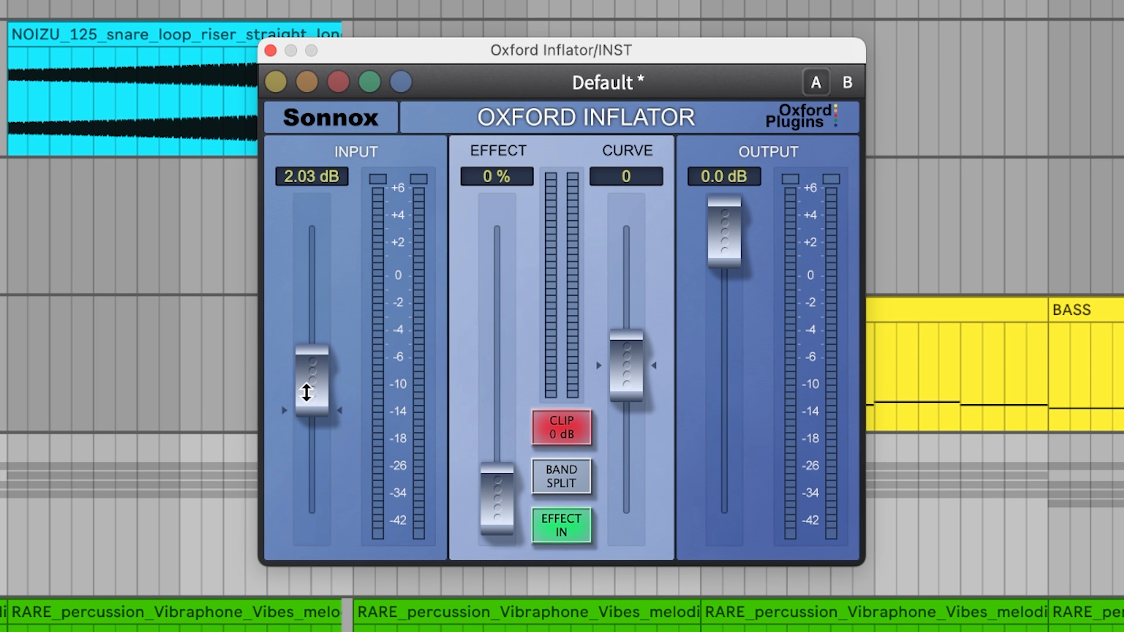
Set the INST Inflator to Input 7.05 dB, Output -4.80 dB, Effect 100 % and Curve -31.0.
left_click_drag(306, 392, 306, 316)
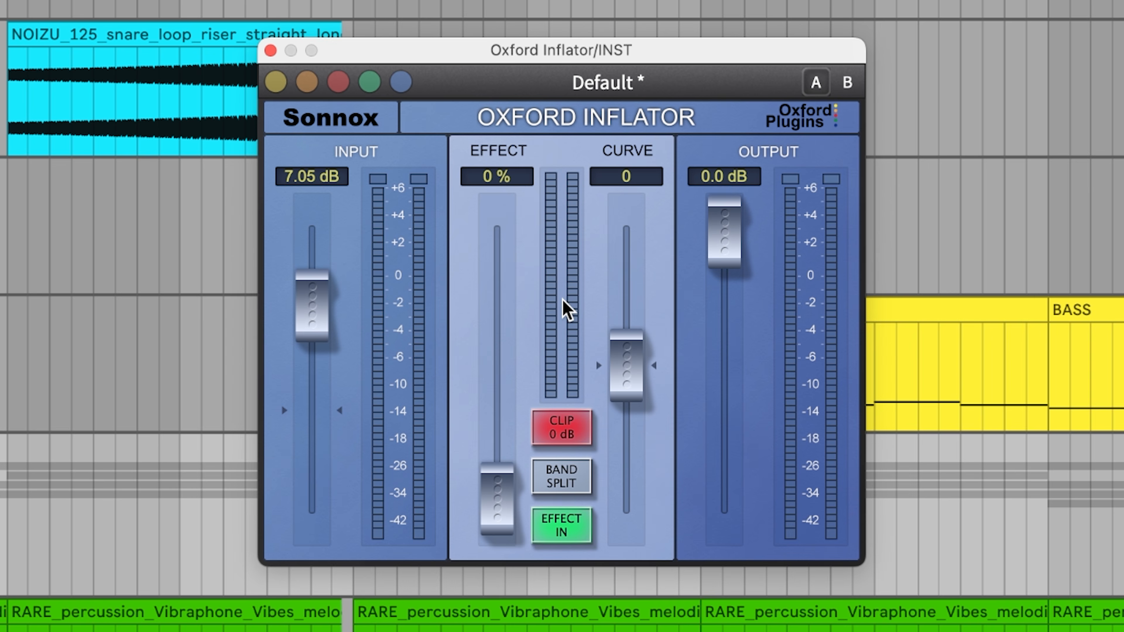
left_click_drag(742, 248, 728, 357)
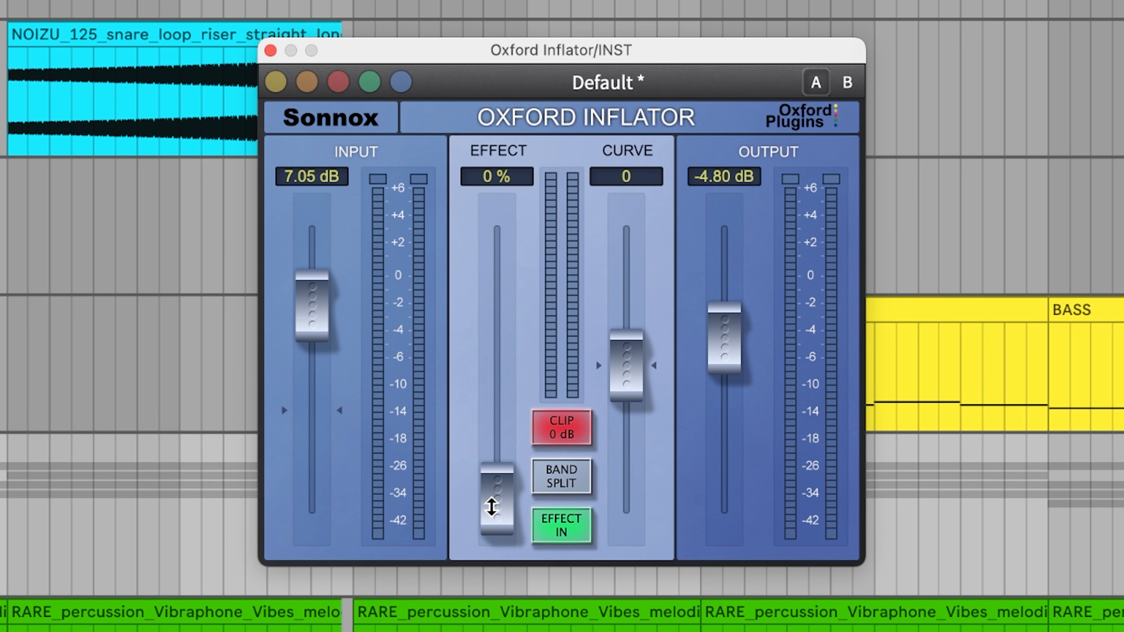
left_click_drag(490, 505, 494, 223)
left_click_drag(620, 350, 626, 426)
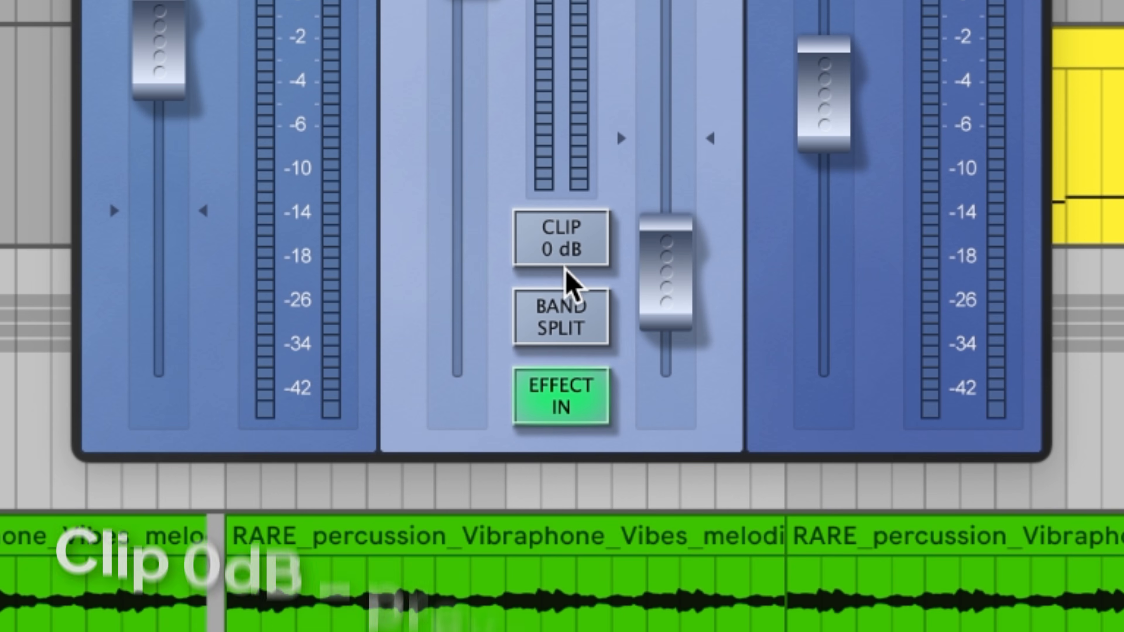
Toggle Clip 0 dB and Band Split on the INST Inflator, leaving both enabled.
left_click(567, 256)
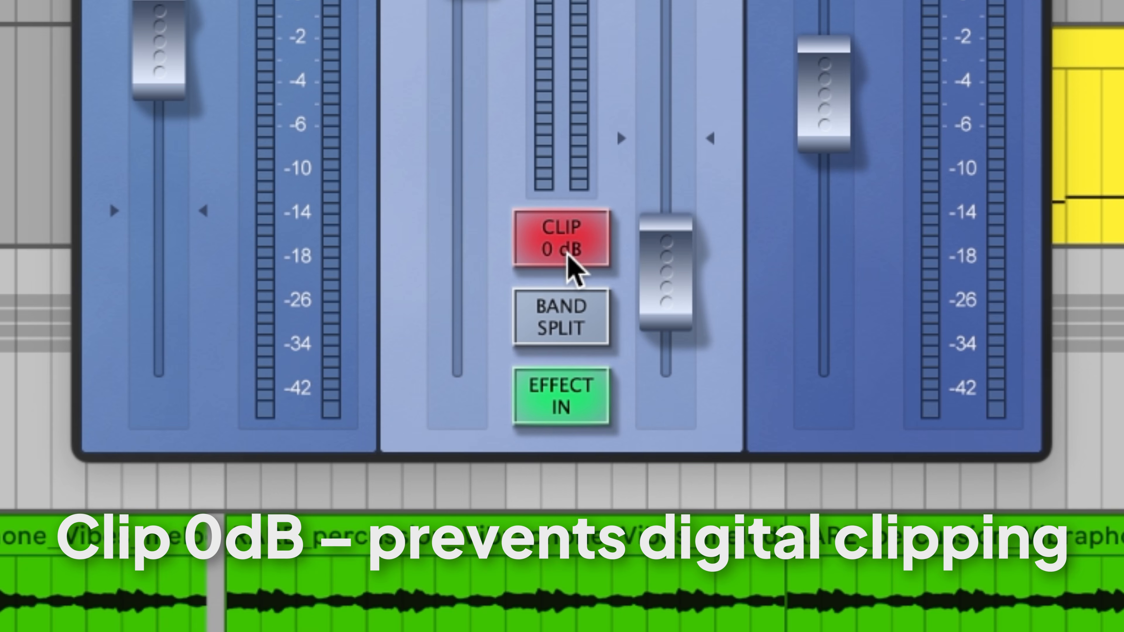
left_click(568, 256)
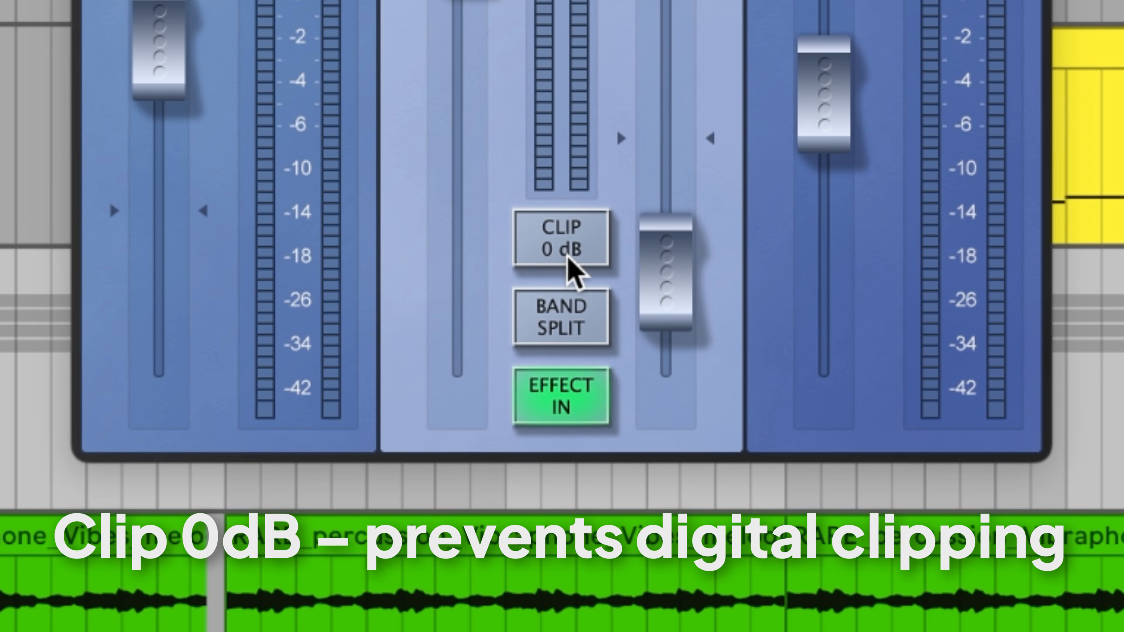
left_click(568, 256)
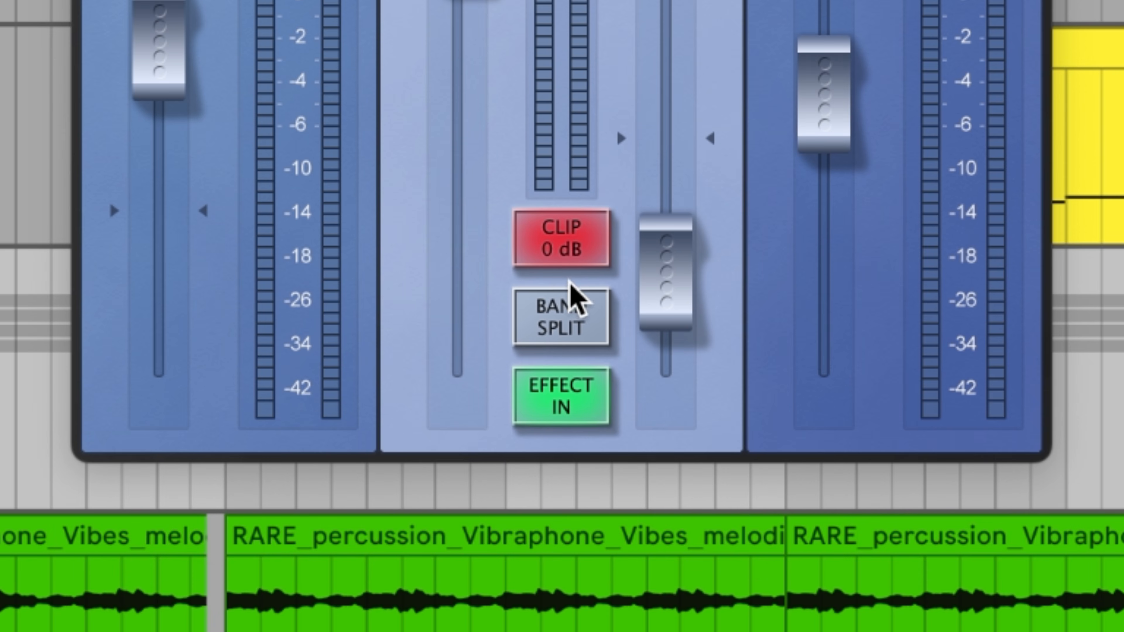
left_click(569, 327)
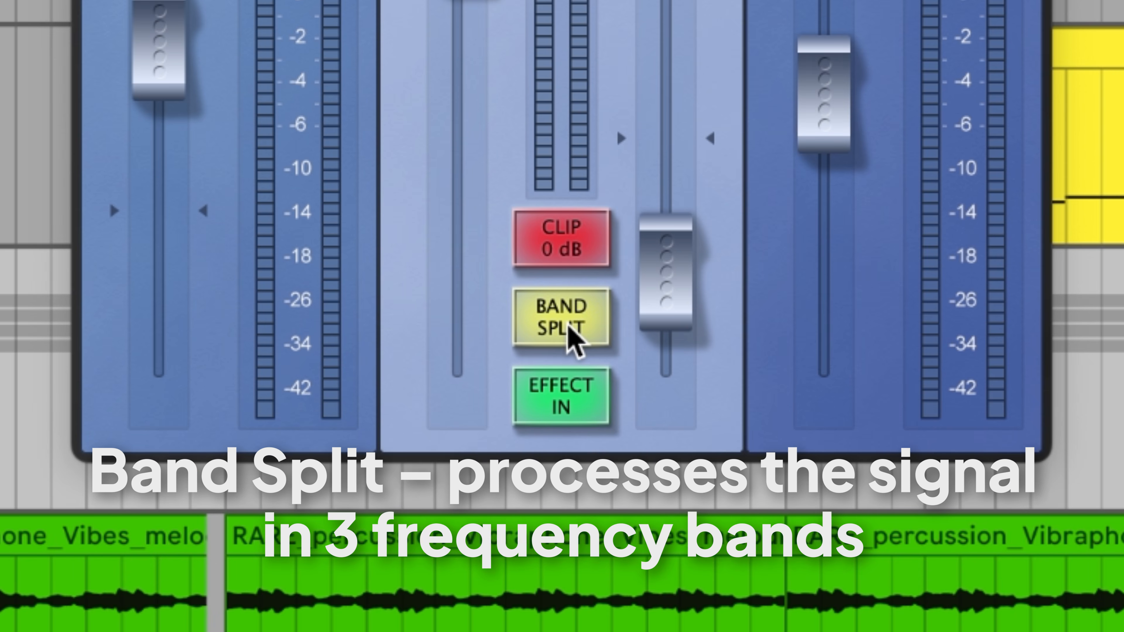
left_click(569, 326)
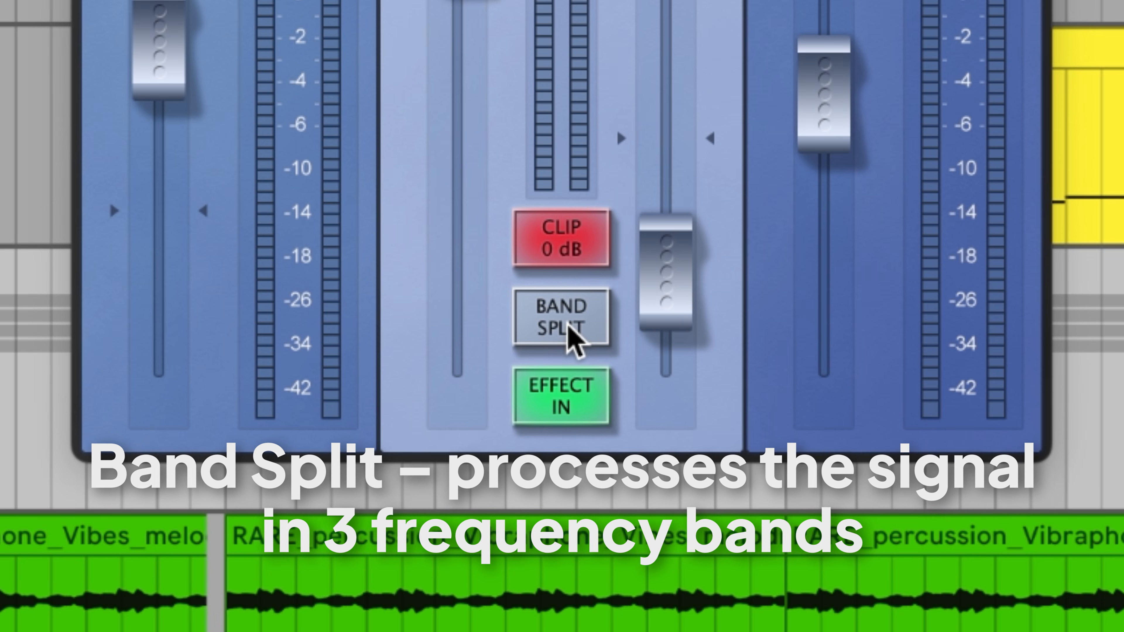
left_click(569, 327)
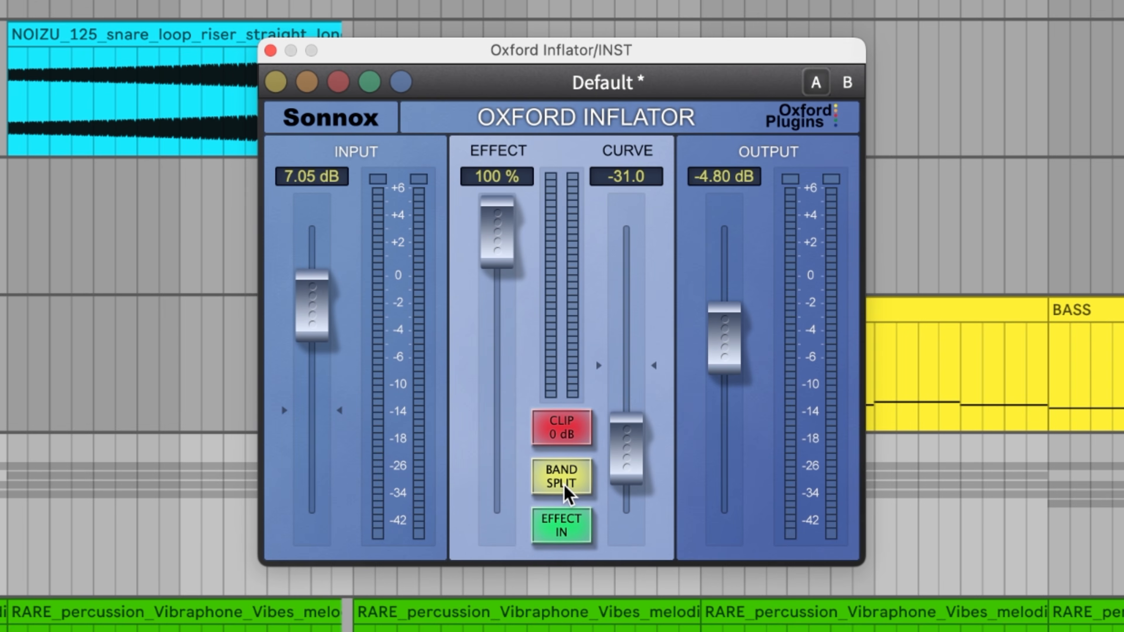
Switch the INST Inflator's effect off and on again, and compare settings A against B.
left_click(565, 526)
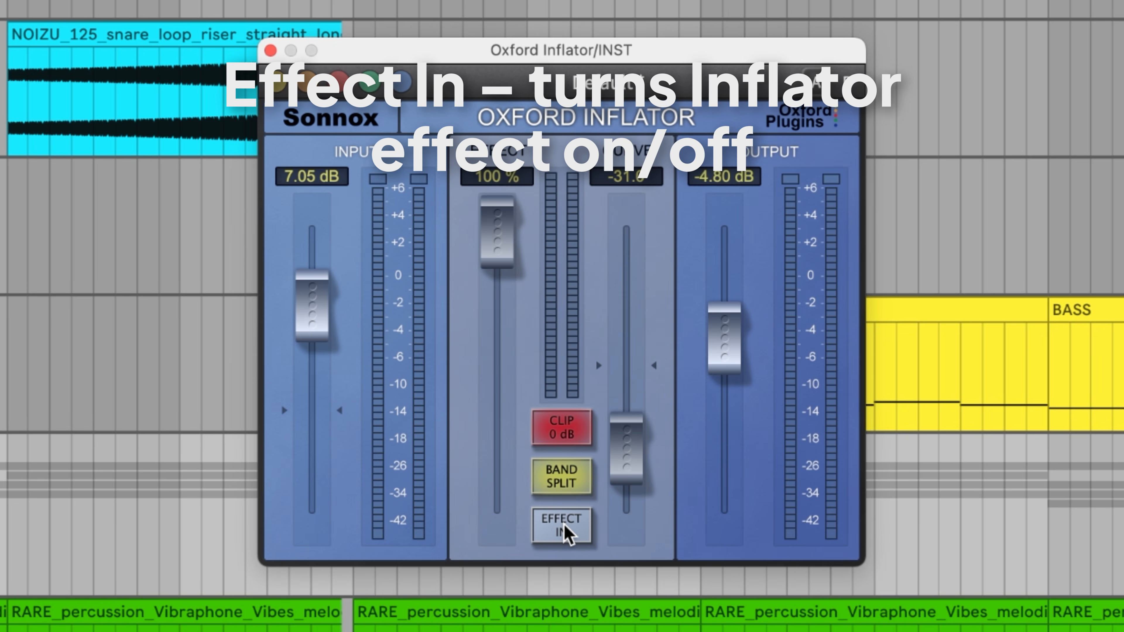
left_click(565, 526)
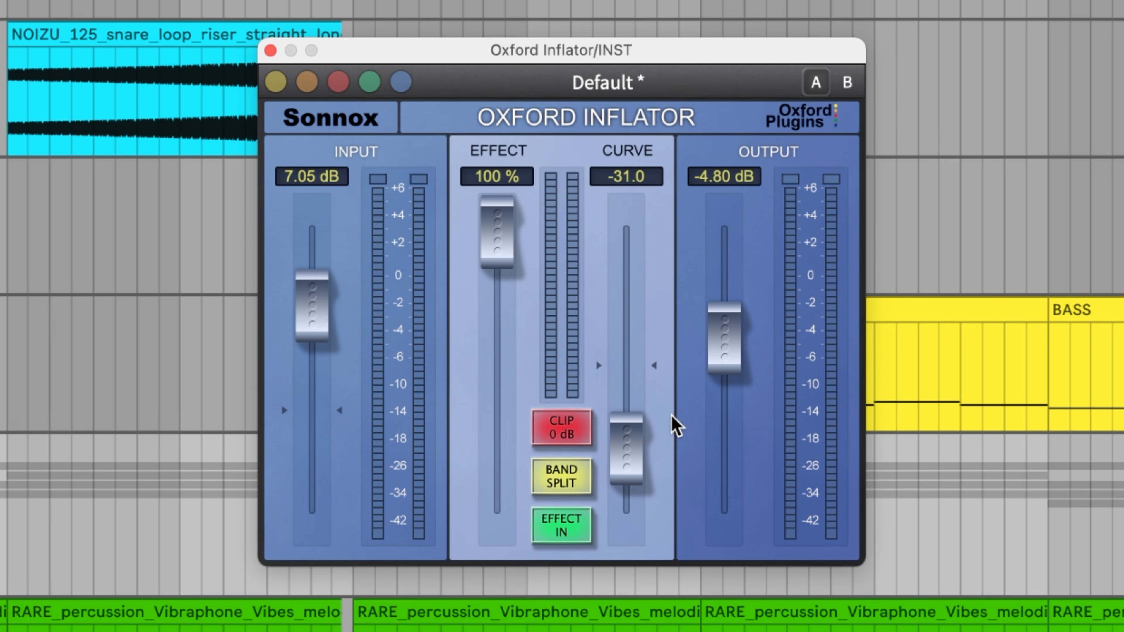
left_click(848, 82)
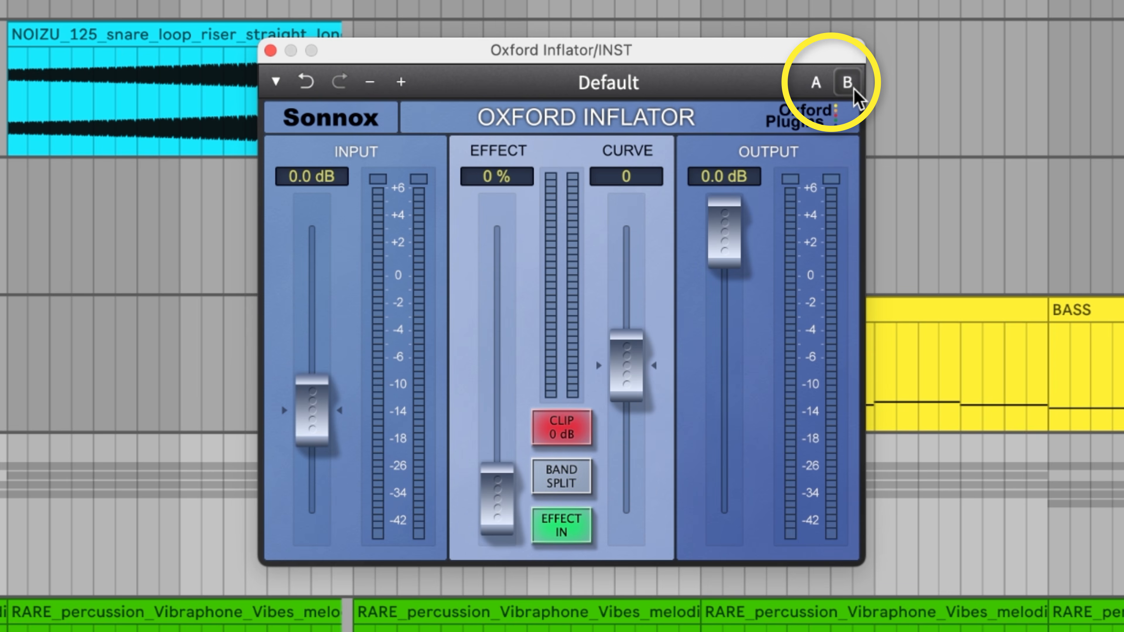
left_click(854, 89)
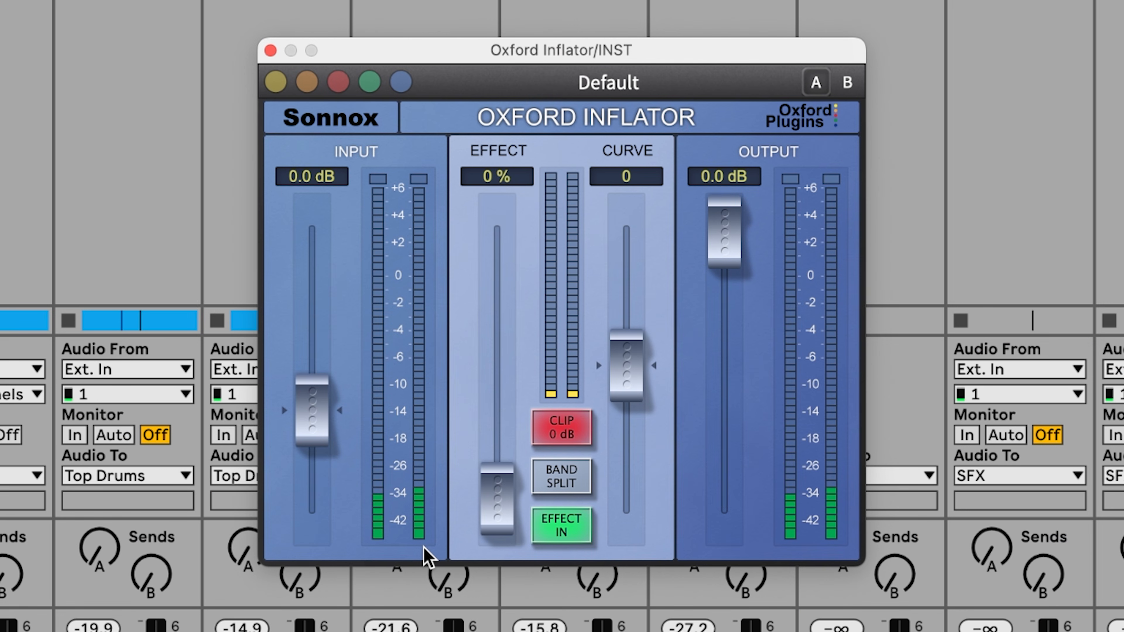
Set the default INST Inflator's Effect to 100 %, raise Input to 8.55 dB, and reduce it to 3.25 dB.
left_click_drag(478, 524, 483, 258)
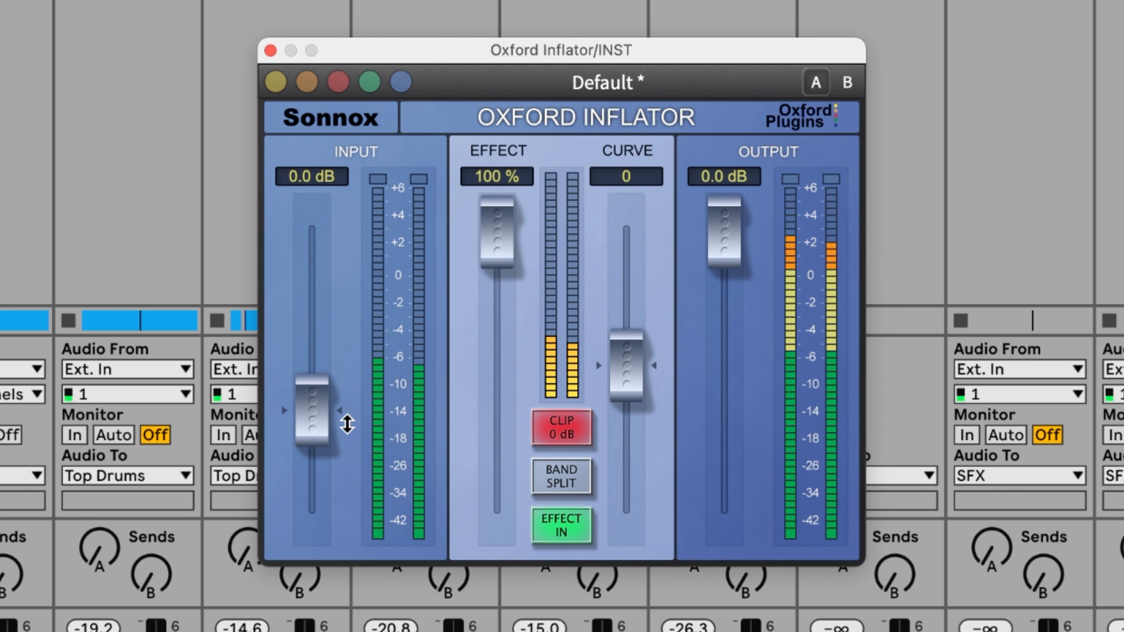
left_click_drag(326, 427, 317, 300)
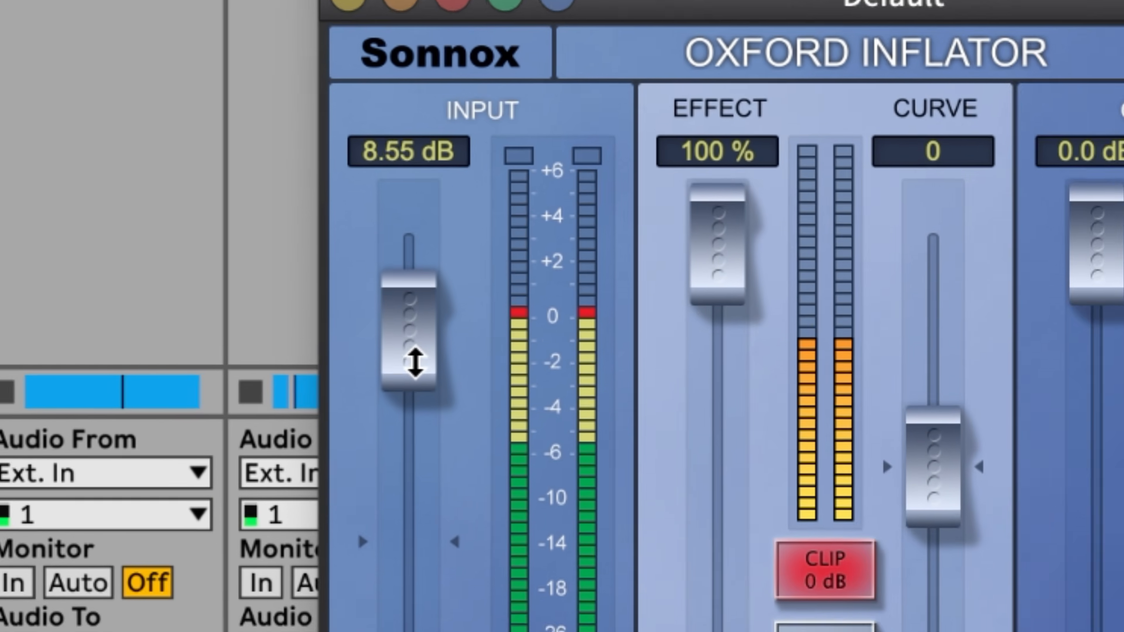
left_click_drag(415, 362, 412, 405)
left_click_drag(504, 479, 502, 532)
left_click_drag(499, 553, 499, 567)
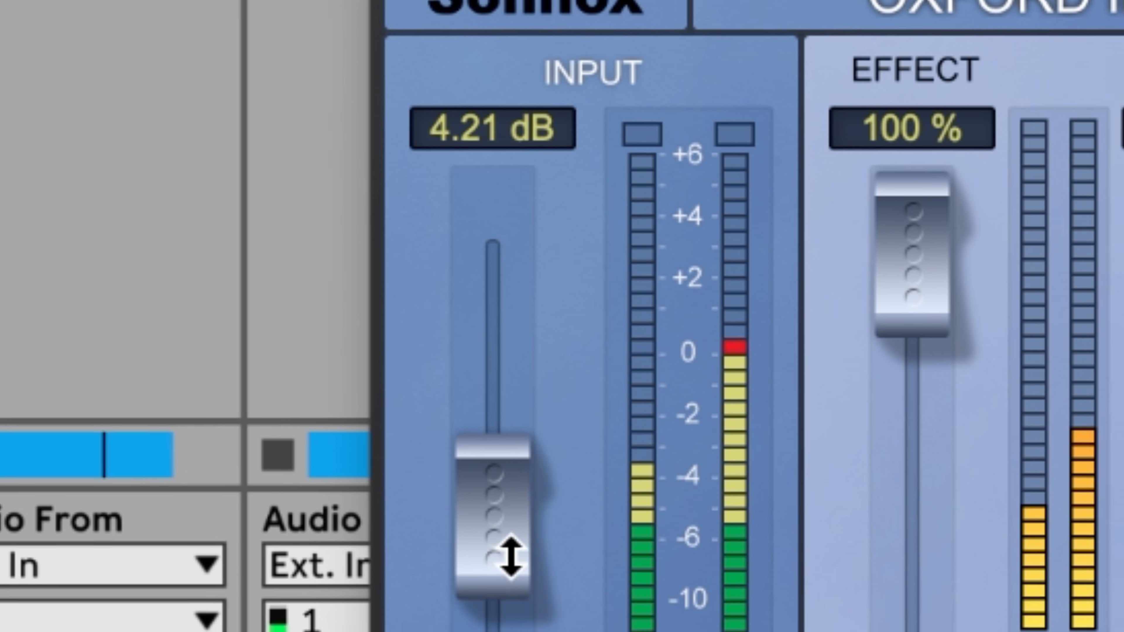
left_click_drag(513, 558, 520, 582)
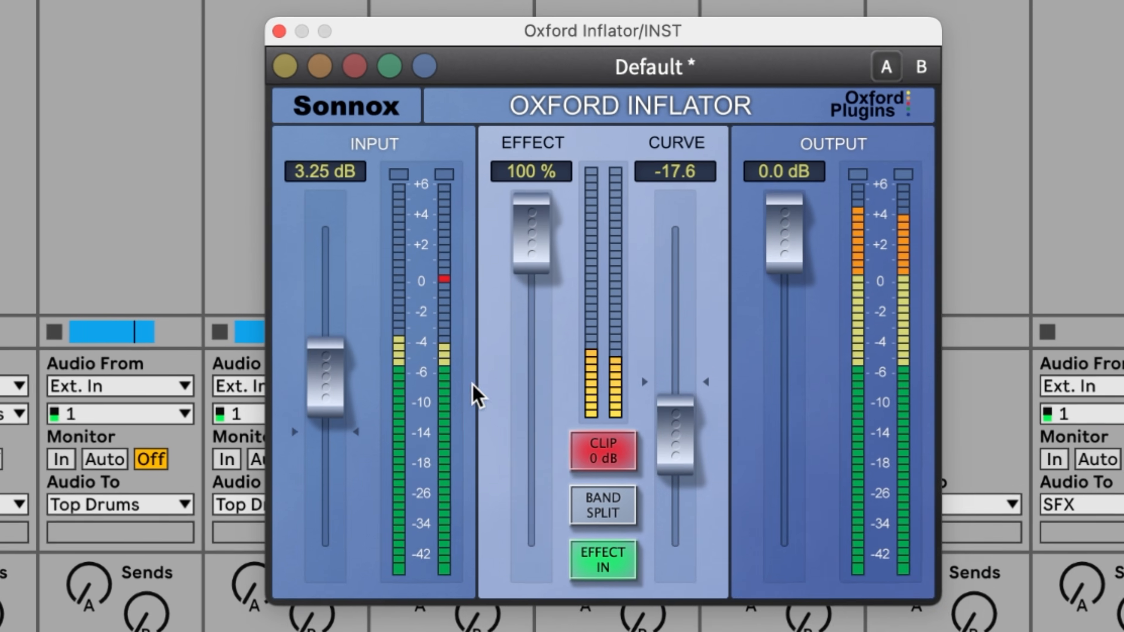
Set the INST Inflator to Input 4.31 dB, Curve 15.1 and Output -6.20 dB, and compare settings A against B.
left_click_drag(793, 240, 796, 256)
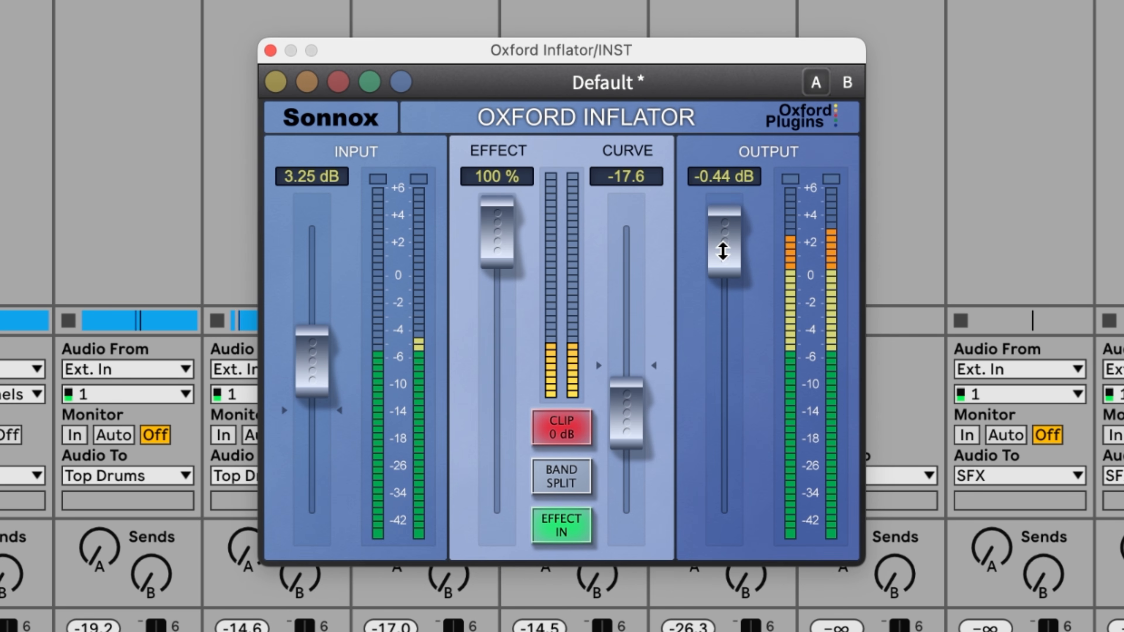
left_click_drag(723, 251, 731, 341)
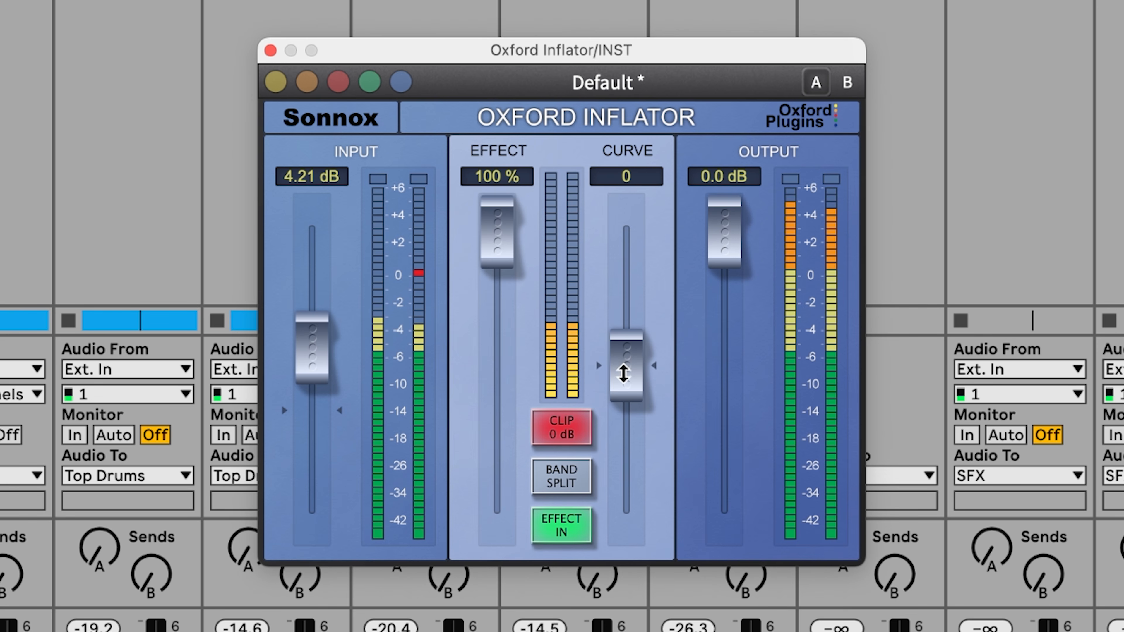
left_click_drag(624, 374, 624, 422)
left_click_drag(315, 363, 316, 382)
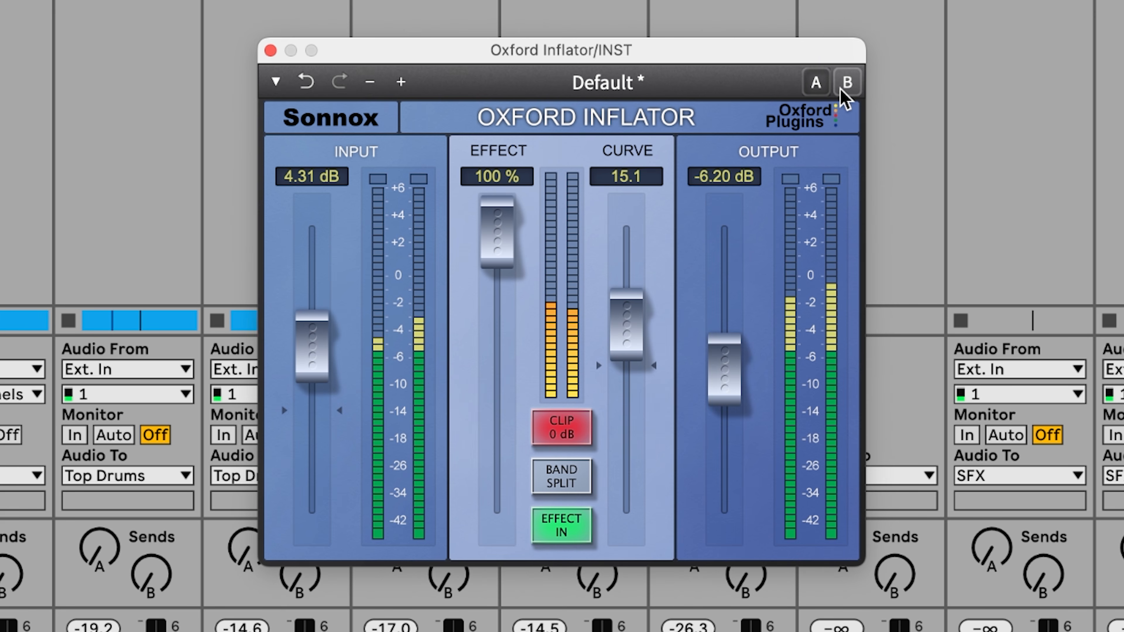
left_click(844, 84)
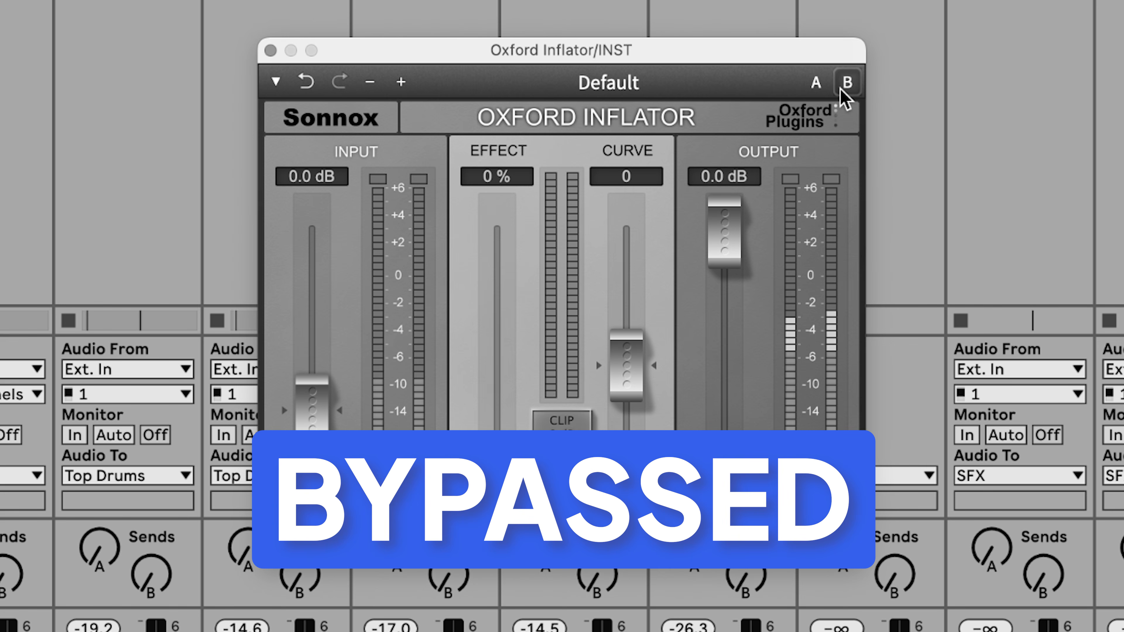
left_click(843, 85)
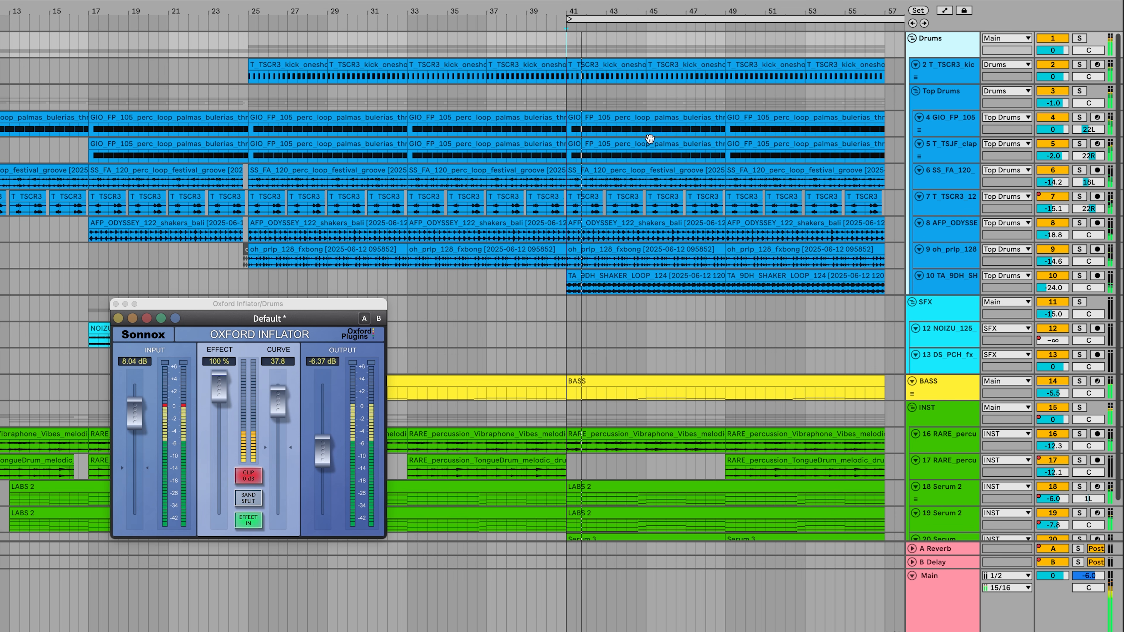
Review the Inflator settings on the INST, BASS and Drums tracks, comparing the mix with and without them.
left_click(941, 410)
left_click(367, 327)
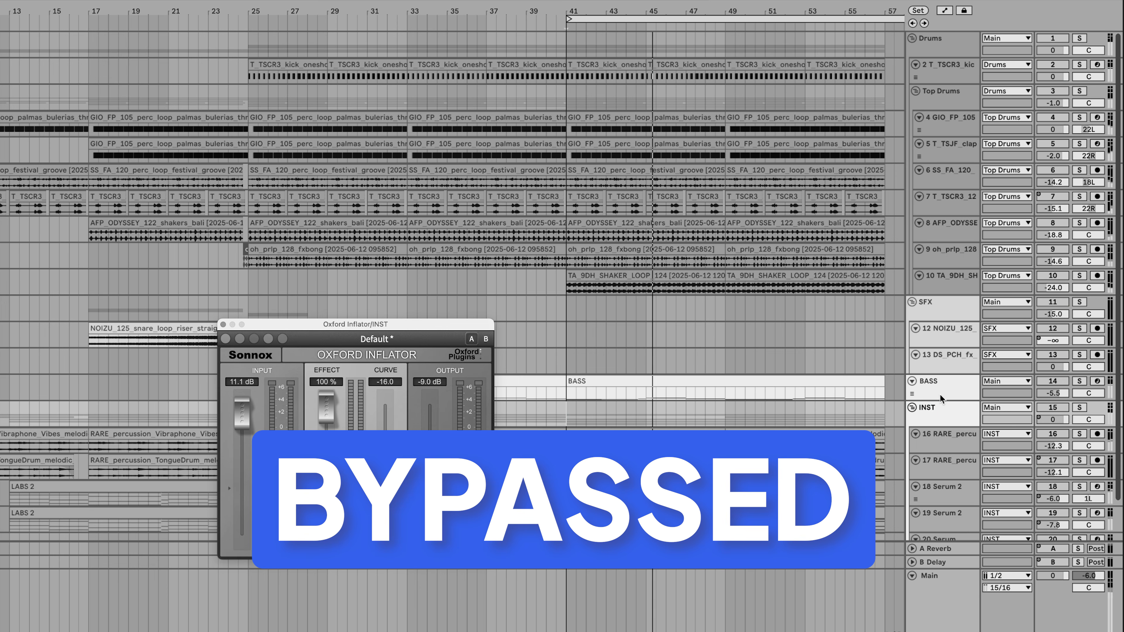
left_click(940, 393)
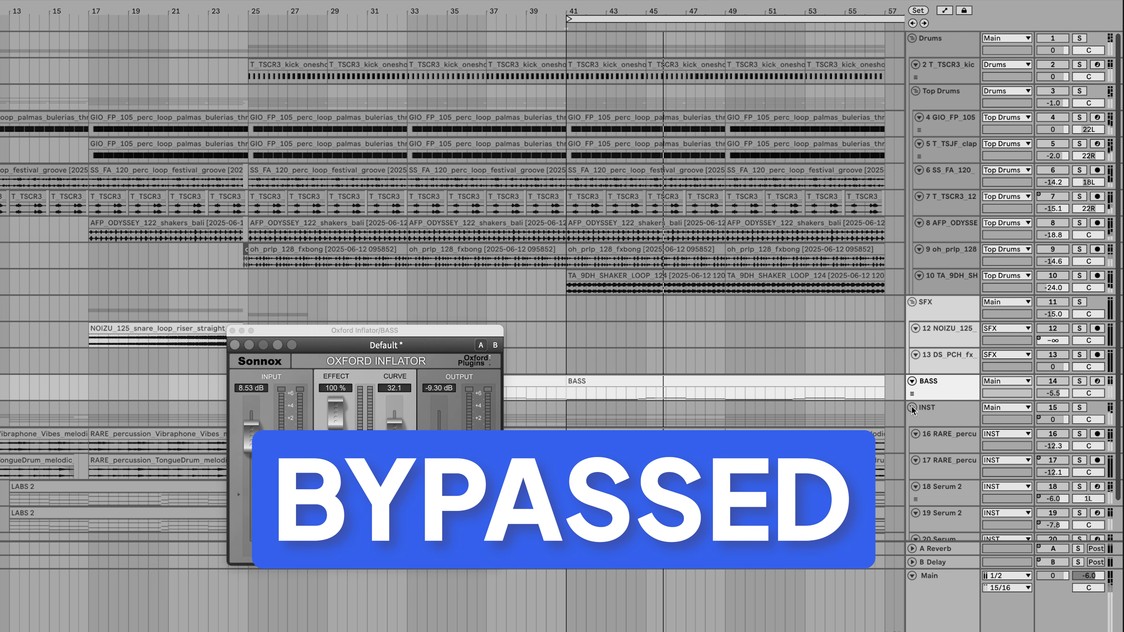
left_click_drag(402, 327, 403, 324)
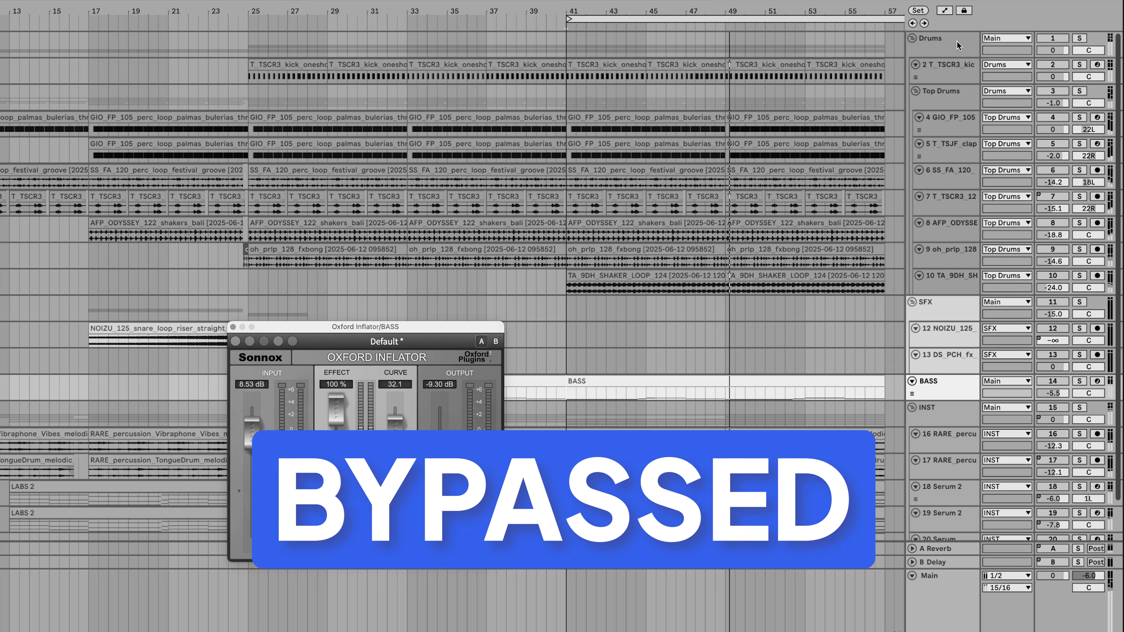
left_click(956, 43)
left_click_drag(354, 304, 354, 307)
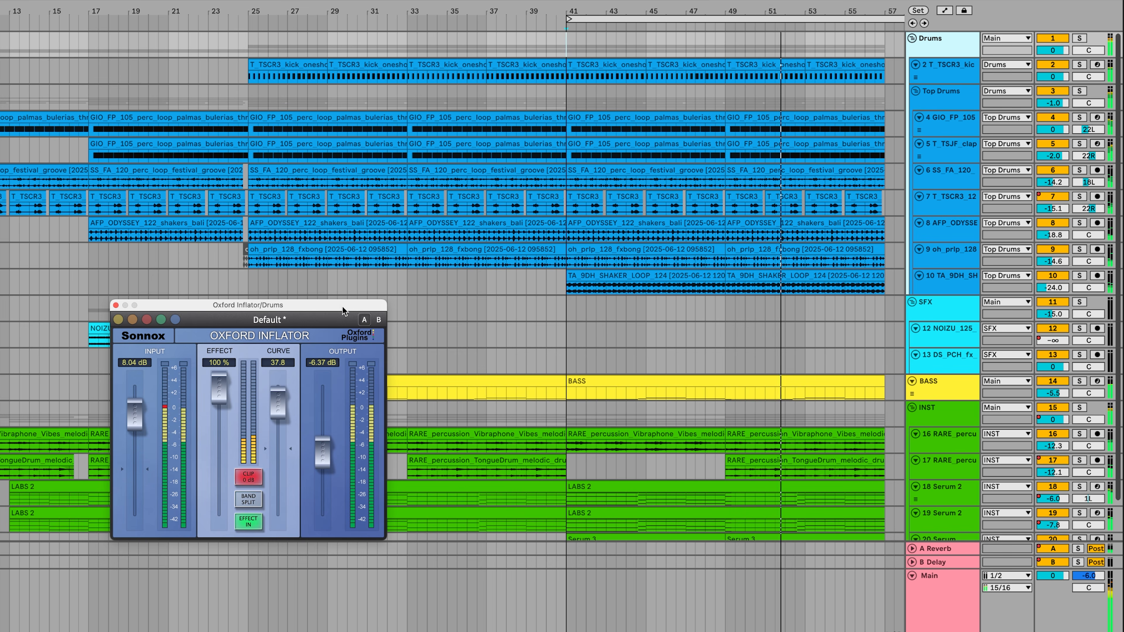
left_click_drag(342, 306, 343, 308)
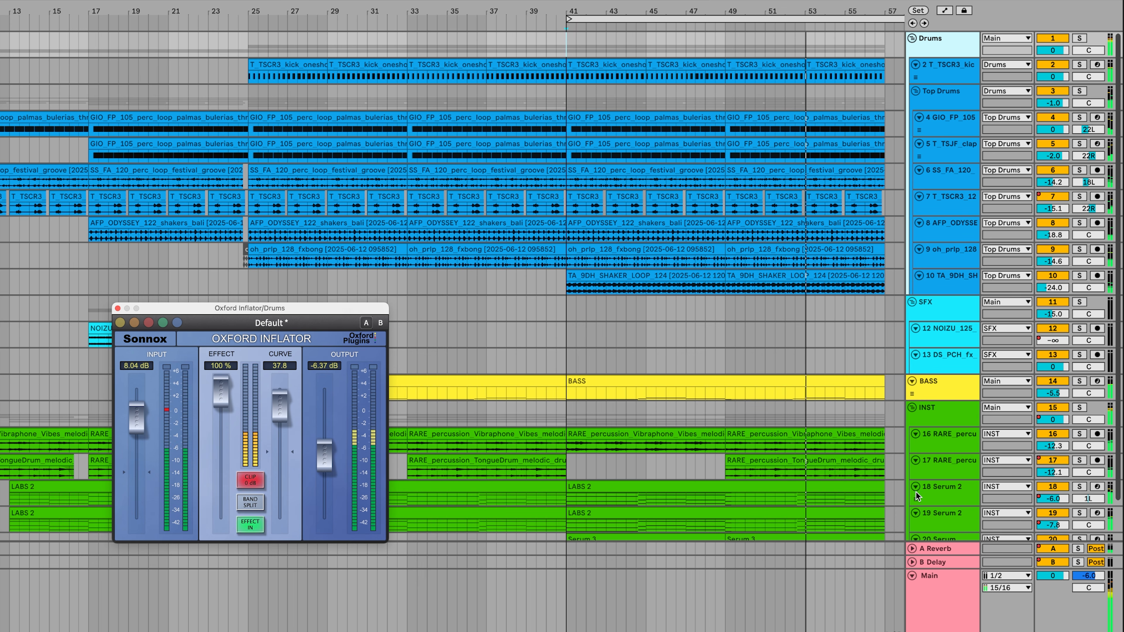
scroll(937, 492, "down", 2)
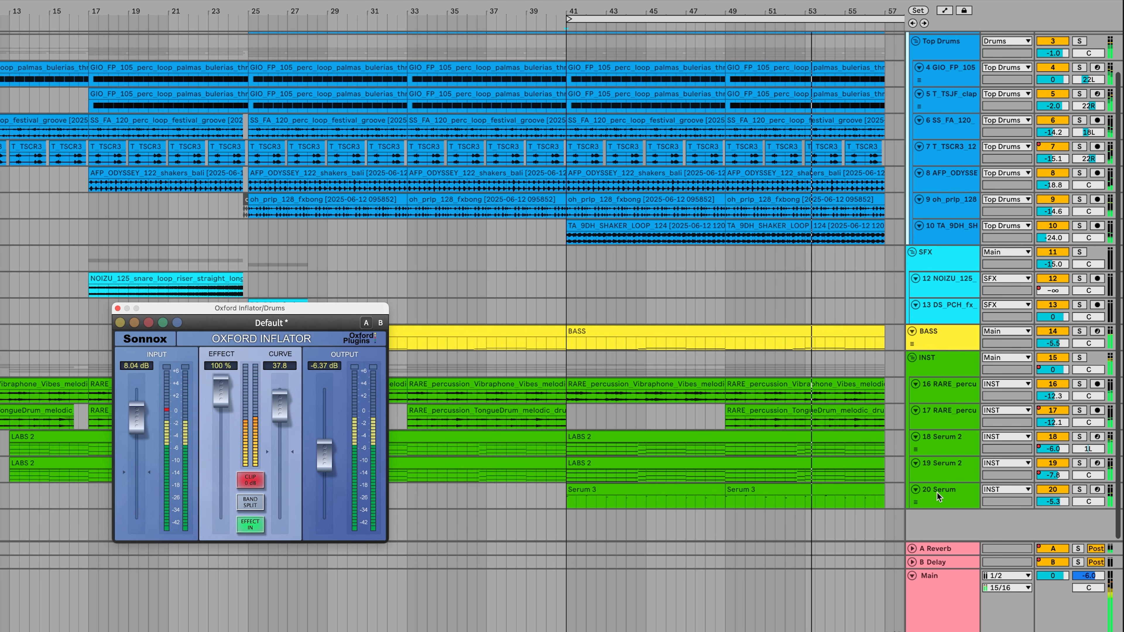
left_click(945, 362)
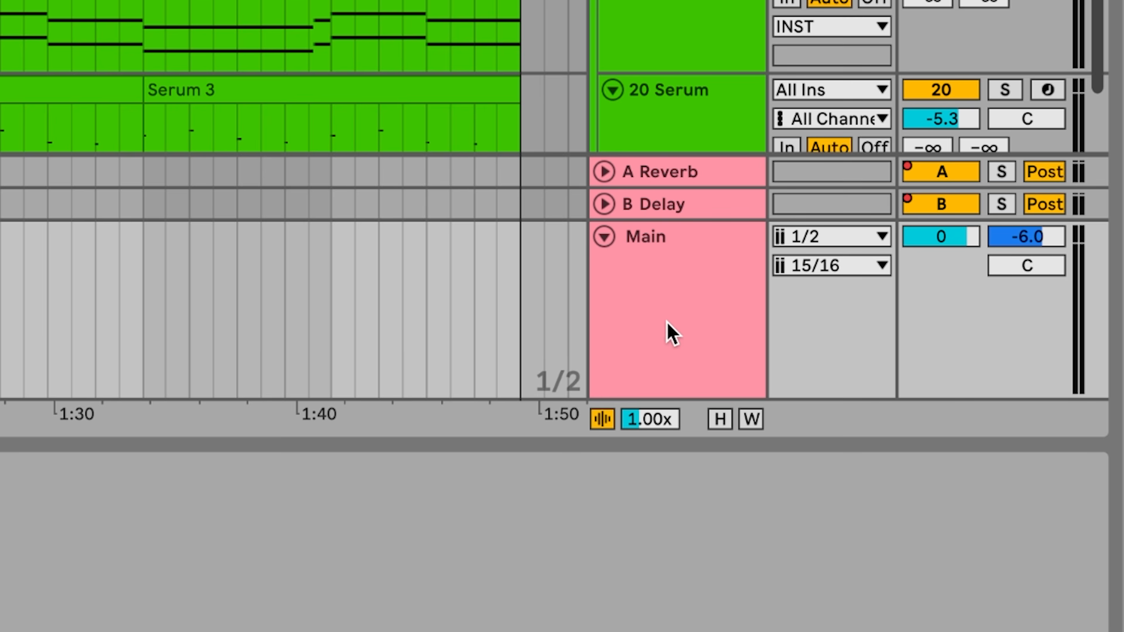
Find Oxford Inflator in the browser and add it to the Main track.
left_click(671, 333)
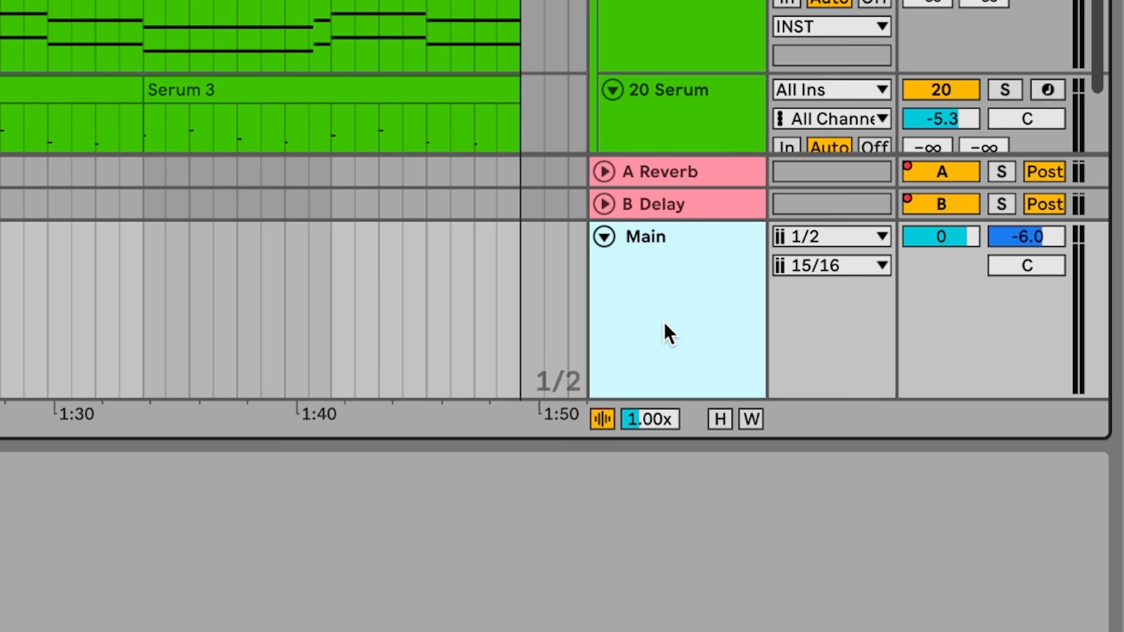
type("nflator")
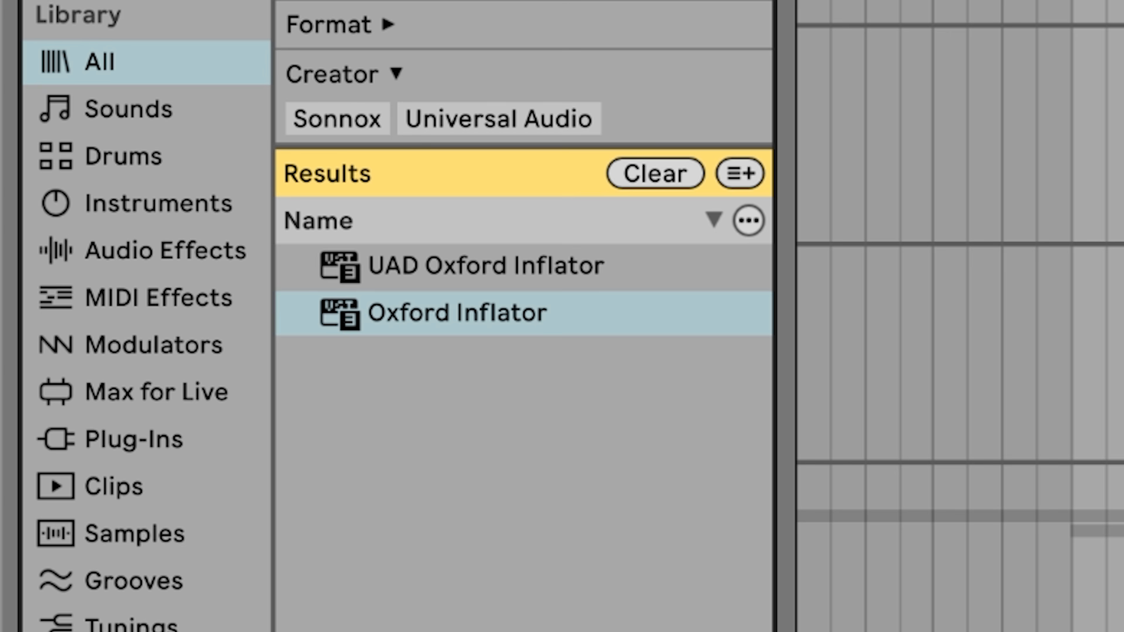
left_click_drag(407, 334, 183, 450)
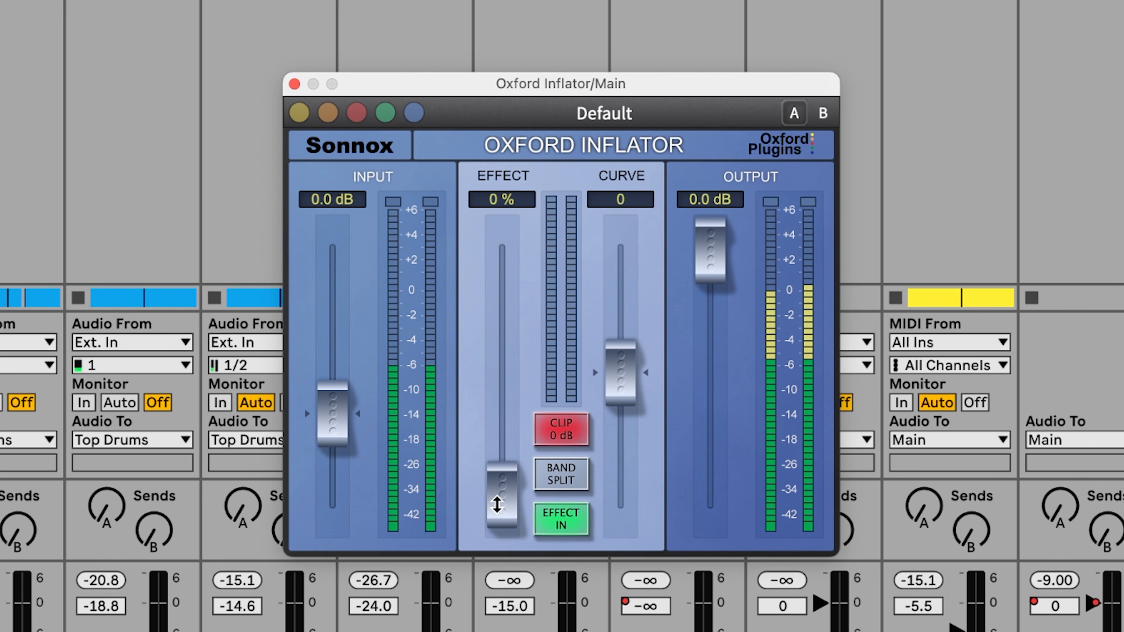
Set the Main Inflator's Effect to 100 %, Output to -3.19 dB and Input to 5.17 dB.
left_click_drag(497, 505, 488, 242)
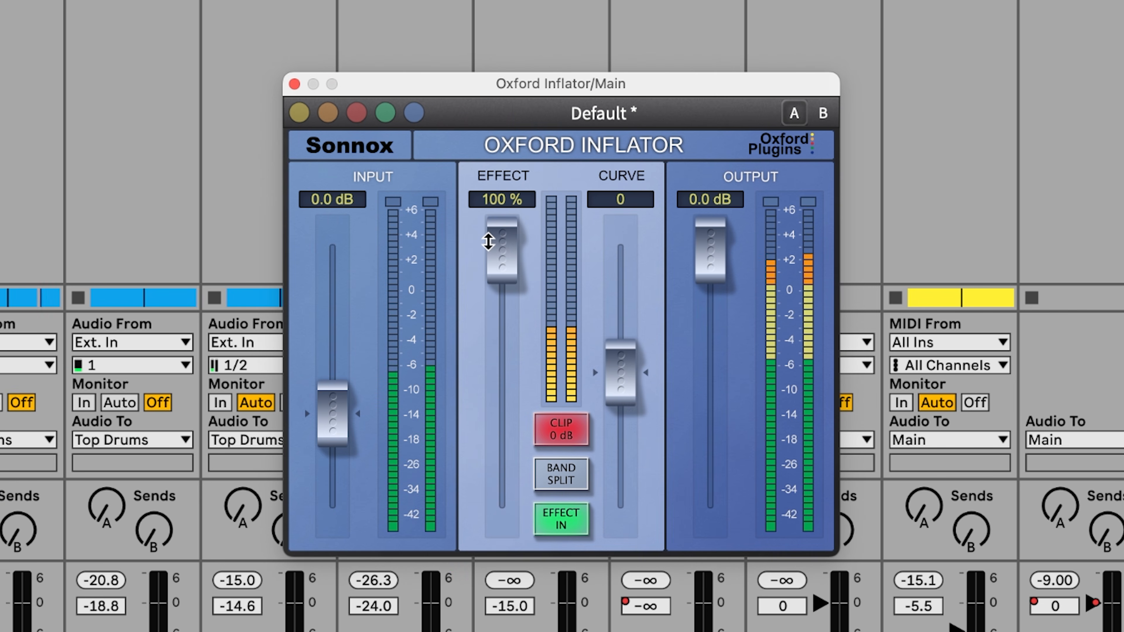
left_click_drag(719, 257, 719, 326)
left_click_drag(353, 441, 347, 364)
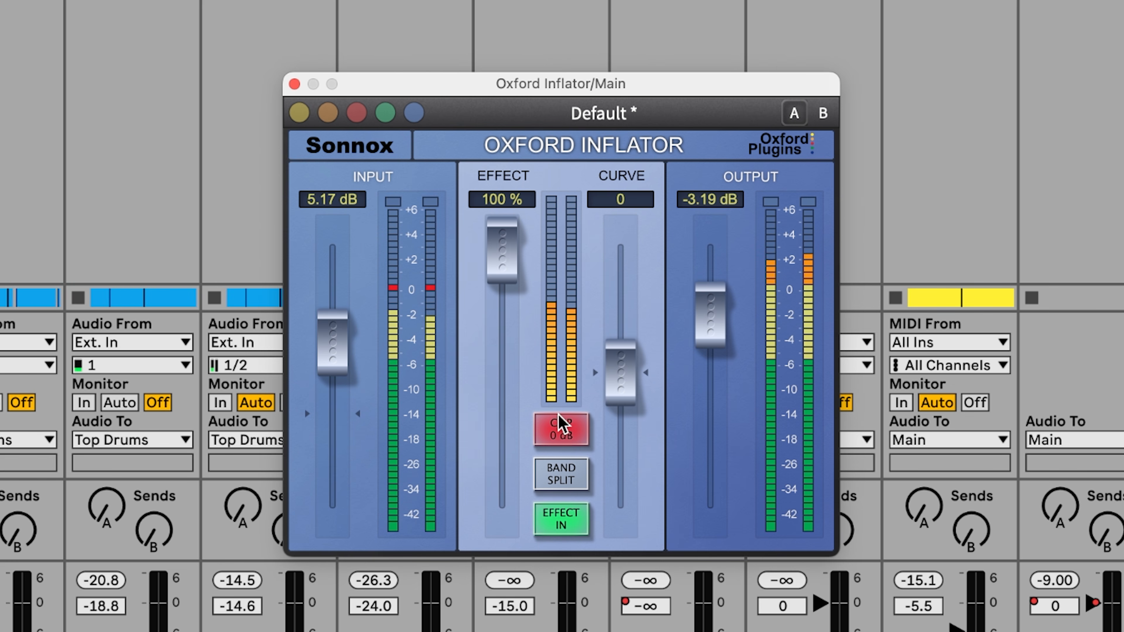
Raise the Main Inflator's Input to 12.0 dB and toggle Clip 0 dB to compare it off and on.
left_click(561, 428)
left_click_drag(329, 369, 330, 252)
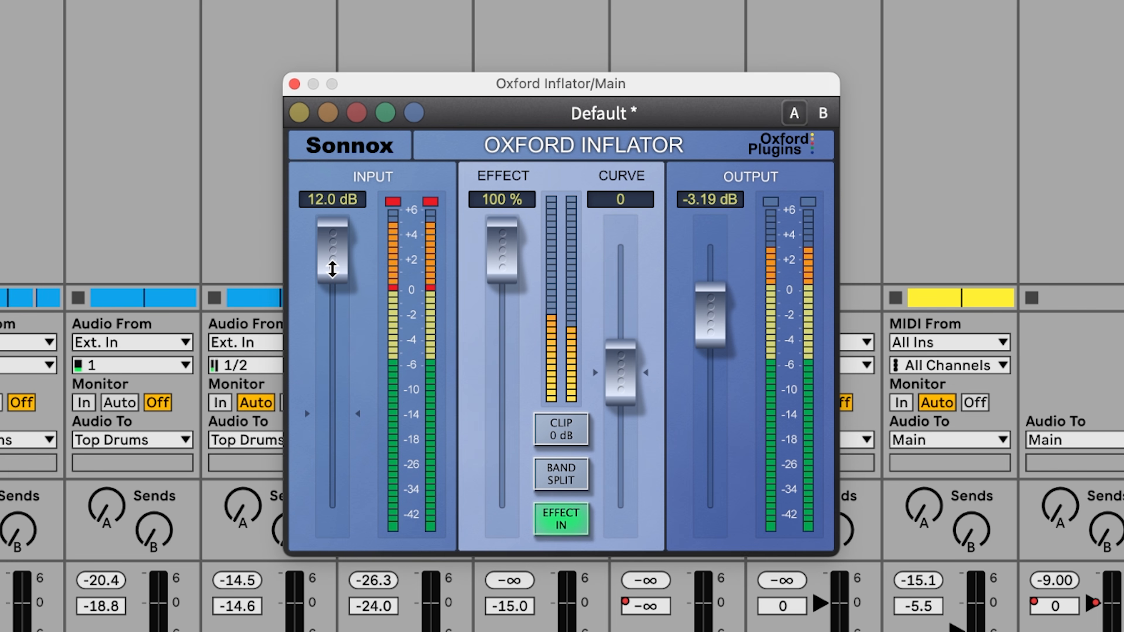
left_click(572, 434)
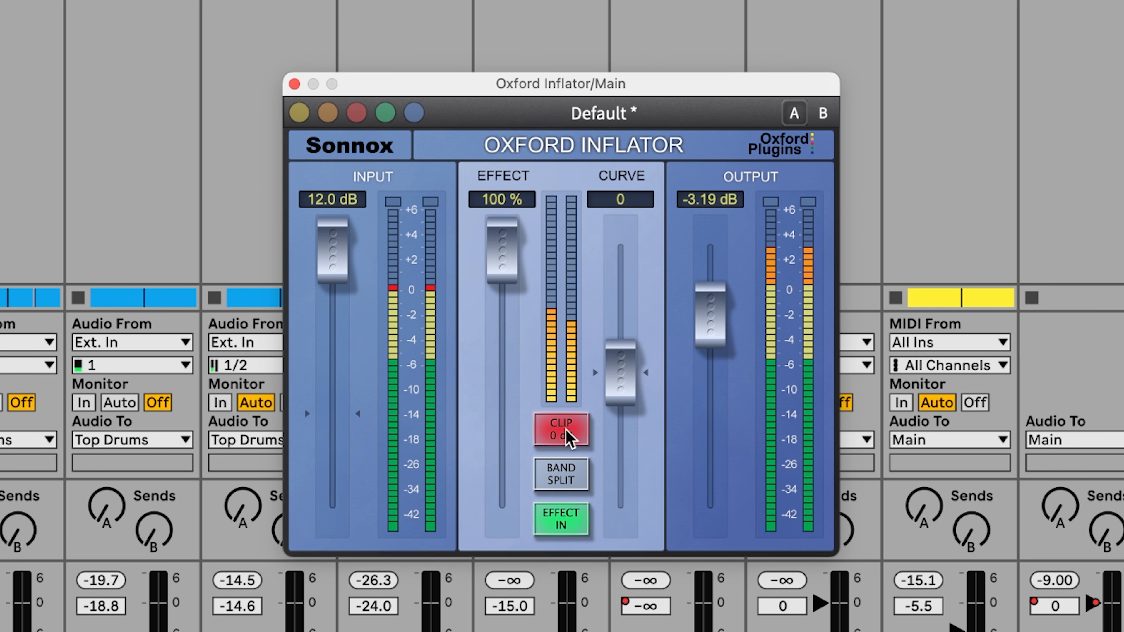
left_click(570, 436)
Set the Main Inflator to Input 5.18 dB, Effect 59.1 %, Curve -22.9 and Output -3.50 dB, and compare settings A against B.
left_click_drag(338, 275, 344, 336)
left_click(823, 113)
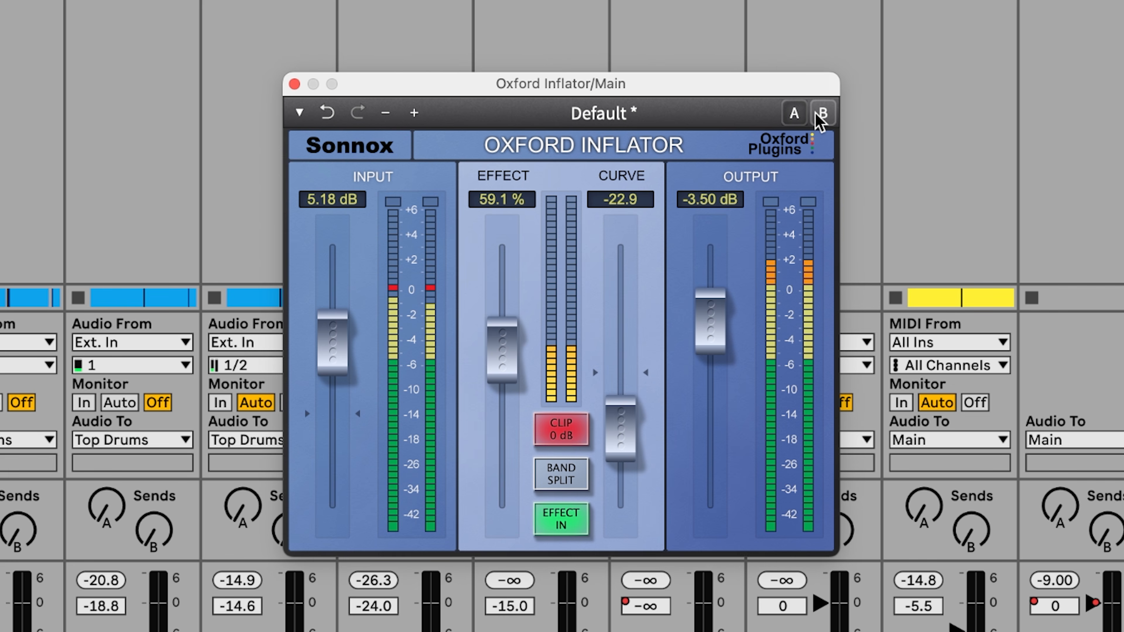
left_click(817, 114)
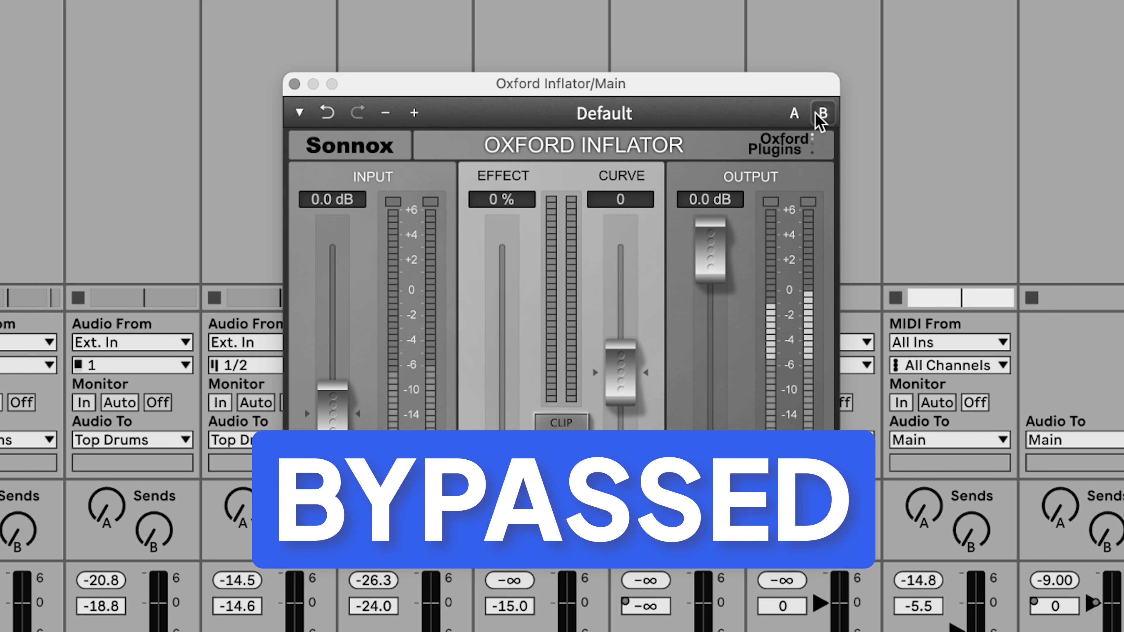
left_click(817, 114)
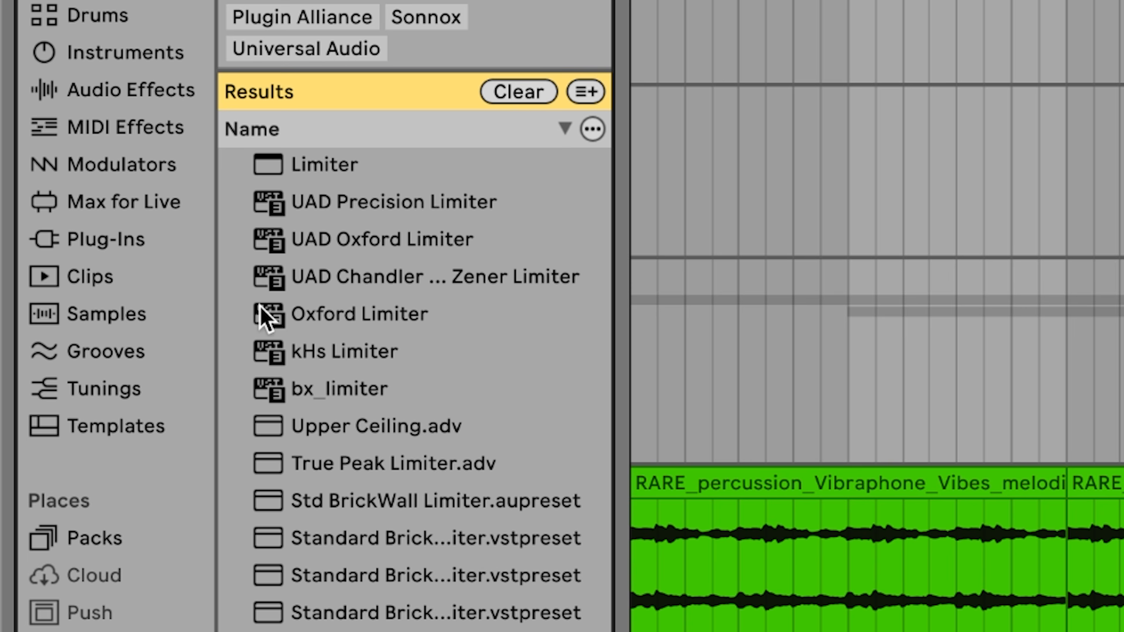
Add Oxford Limiter to the Main track and load its Brickwall factory preset.
left_click_drag(265, 317, 385, 396)
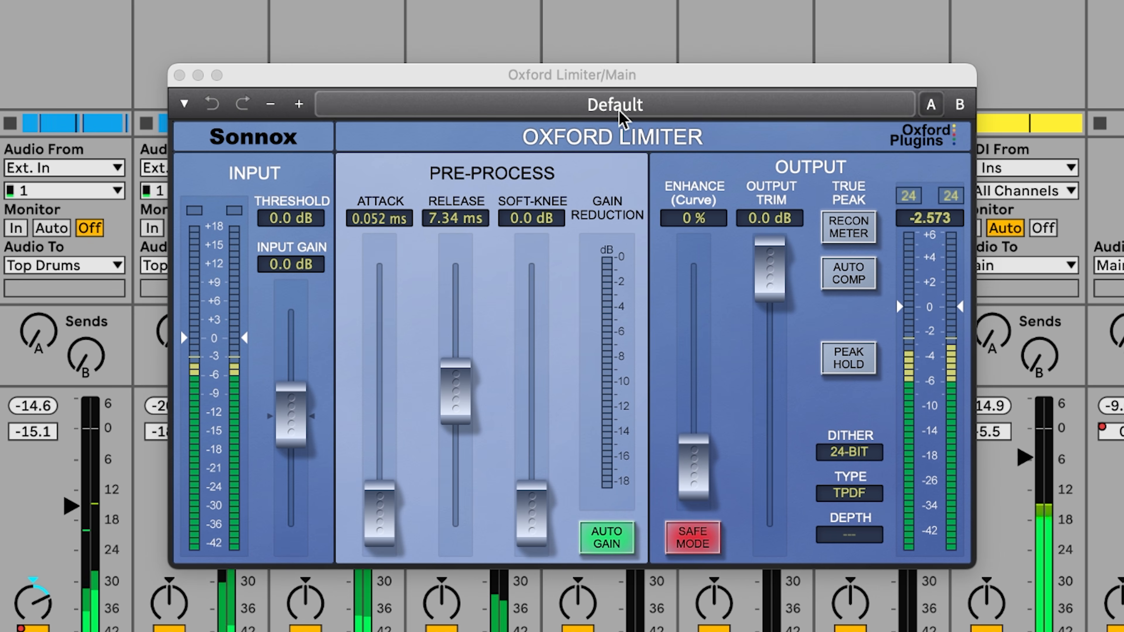
left_click(619, 106)
mouse_move(571, 169)
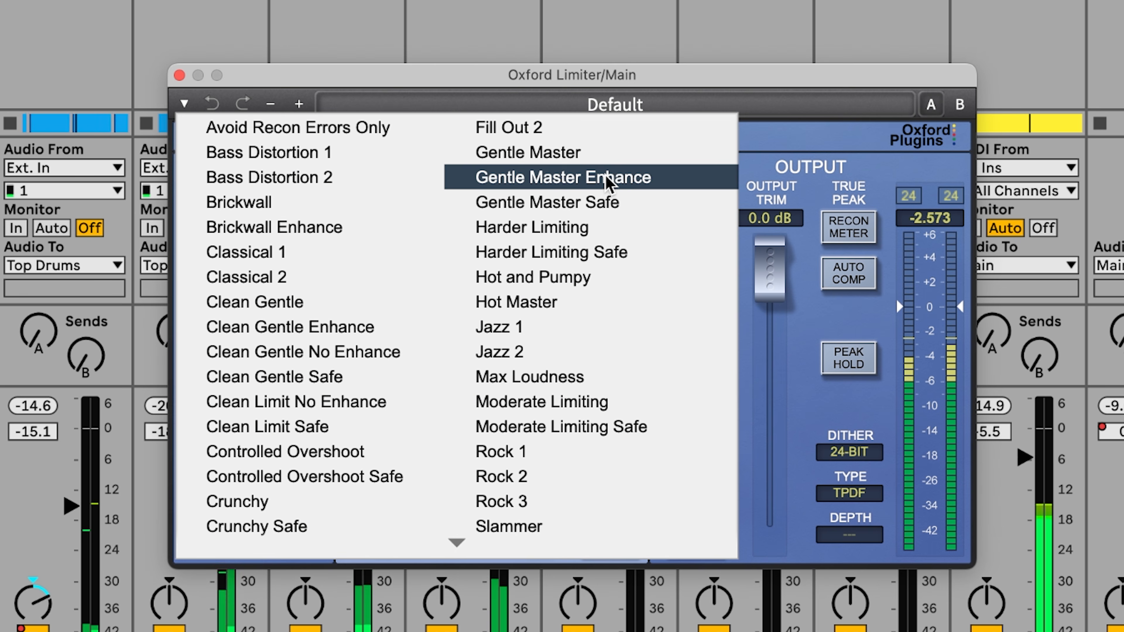
left_click(344, 208)
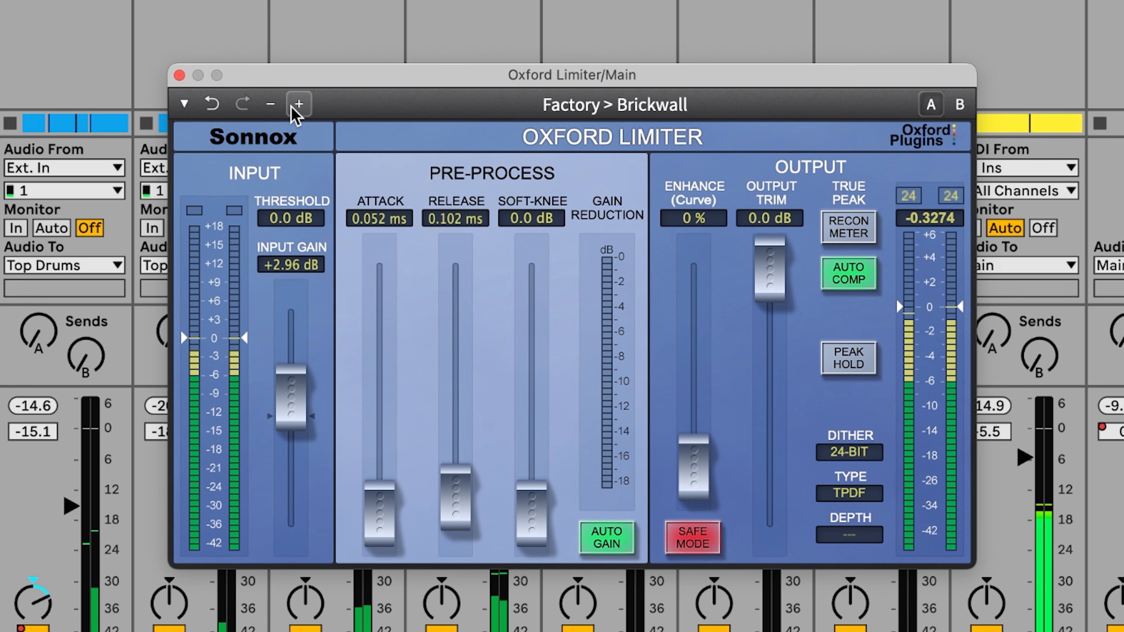
Step forward through the Limiter's factory presets past Classical 1 and Classical 2.
left_click(298, 104)
left_click(292, 108)
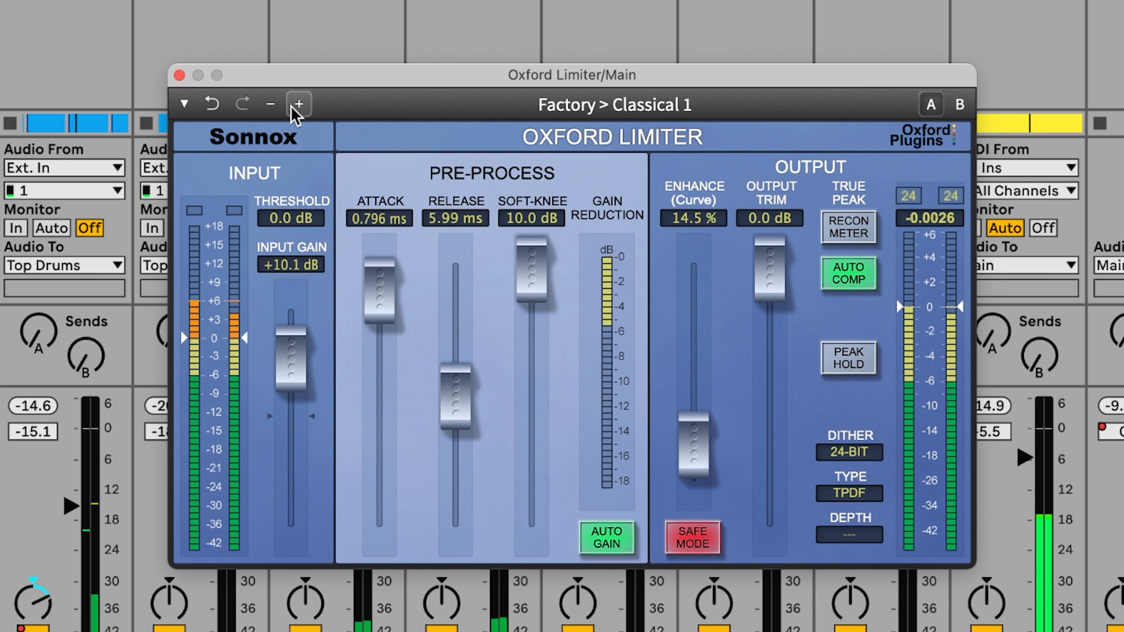
left_click(291, 108)
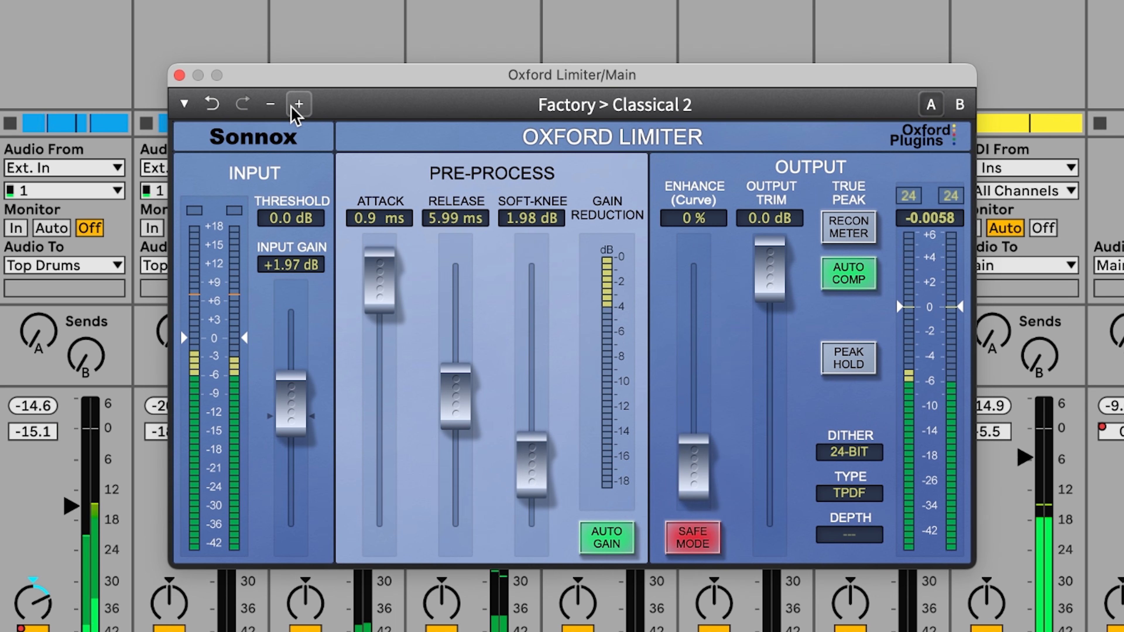
left_click(298, 105)
Try the default Limiter's Threshold at -5.97 dB and reset it to 0.0 dB.
left_click_drag(246, 338, 294, 358)
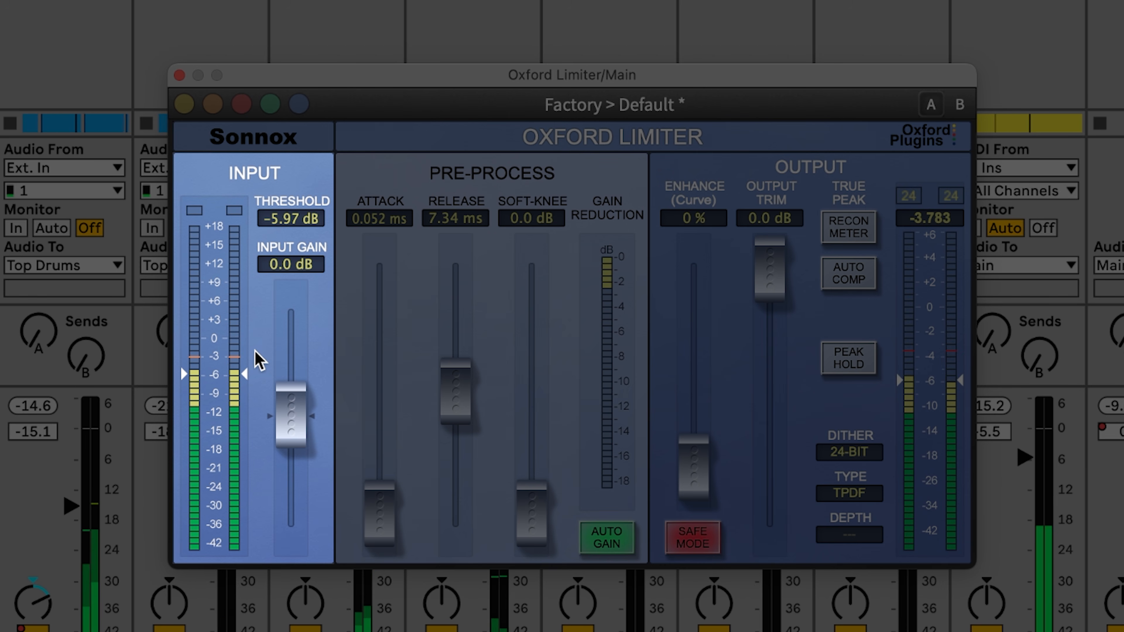
left_click(292, 218, "alt")
Try out the Limiter's Attack, Release and Soft-Knee controls, raising Attack to 1.04 ms.
left_click_drag(377, 498, 458, 430)
left_click_drag(531, 520, 547, 324)
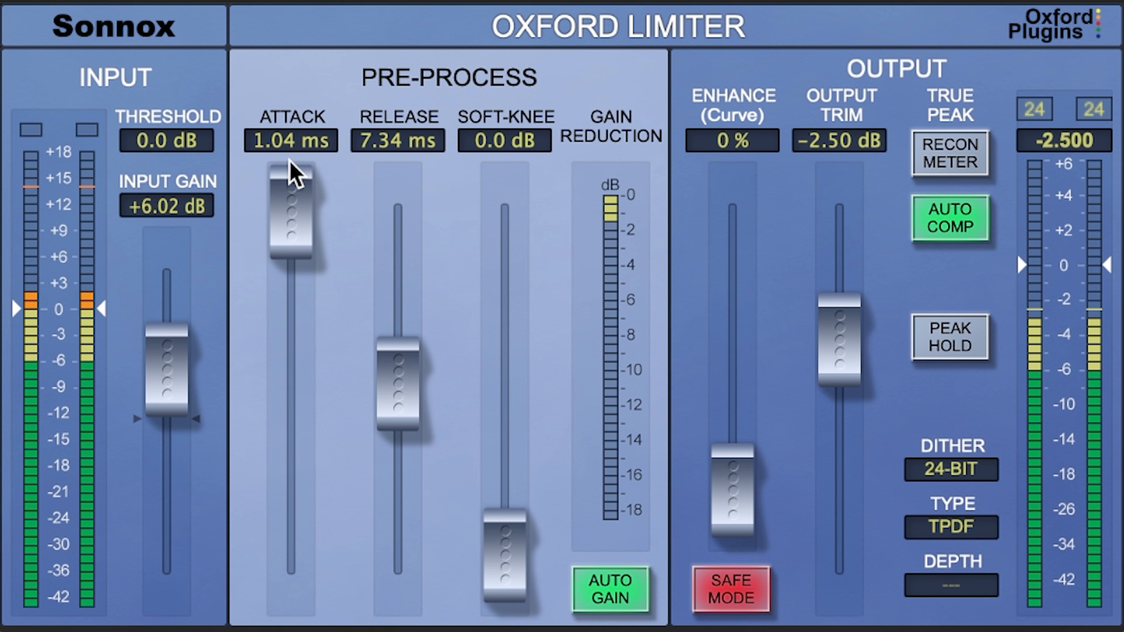
left_click_drag(404, 399, 392, 462)
left_click(521, 559)
left_click_drag(521, 559, 504, 213)
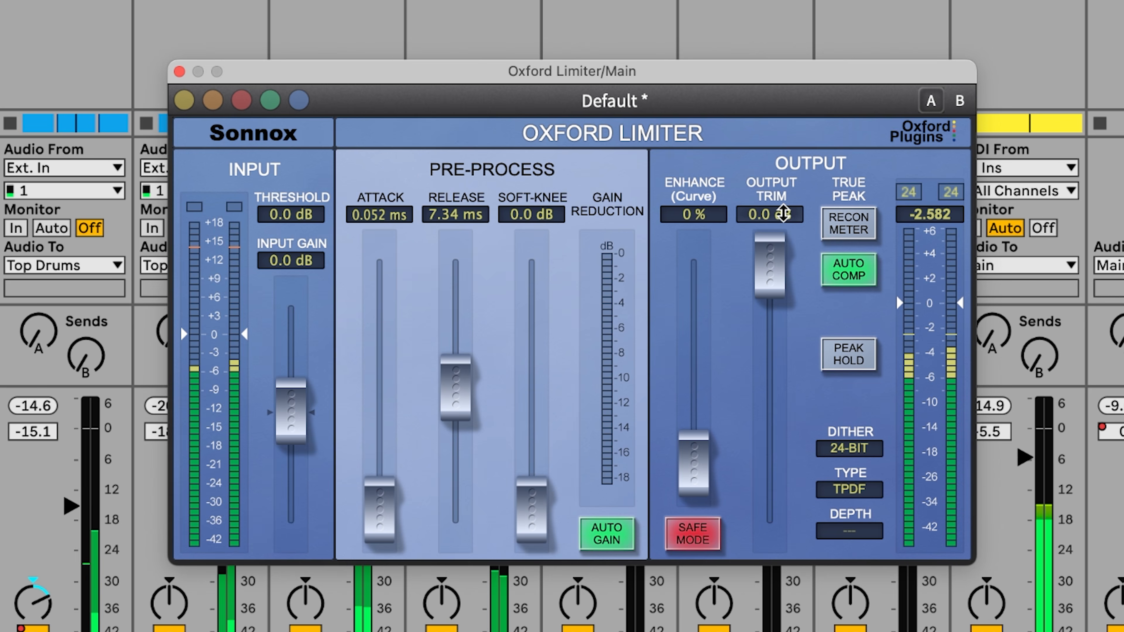
Set the Limiter's Output Trim to -2.50 dB.
left_click(778, 214)
type("-2.5")
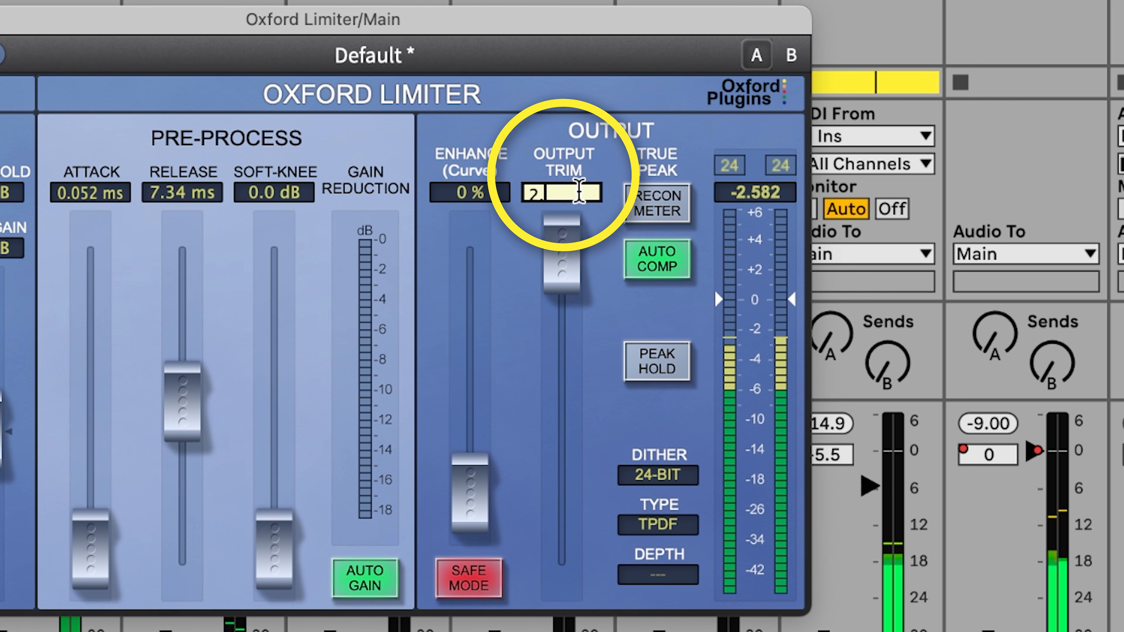
key("Return")
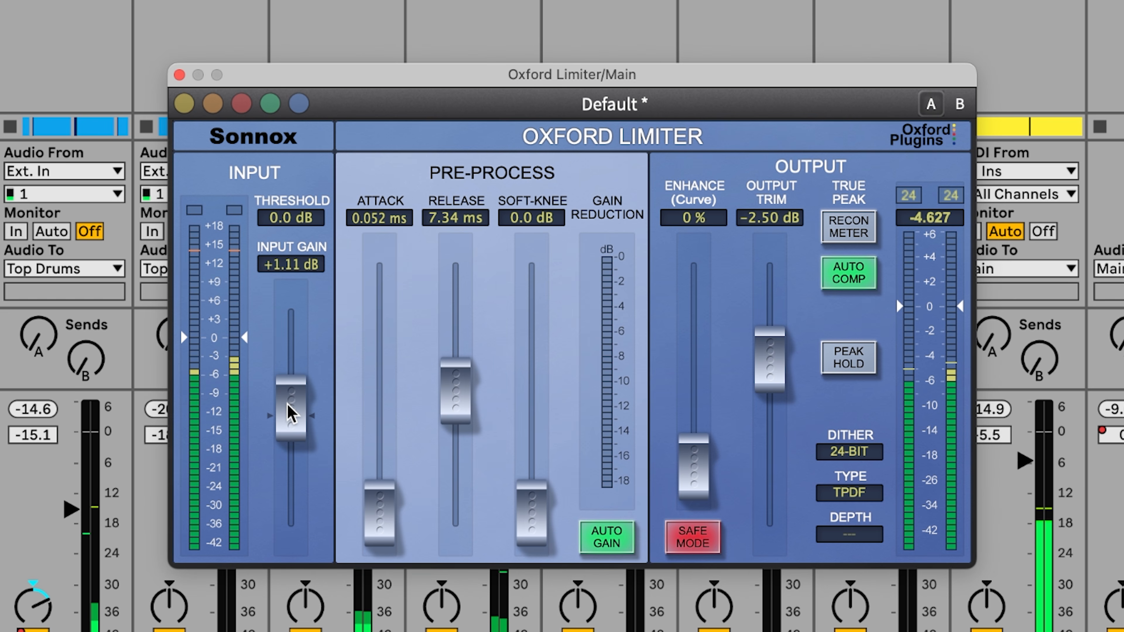
Set the Limiter to Input Gain +5.22 dB, Attack 1.04 ms, Release 0.753 ms and Enhance 11.2 %.
left_click_drag(292, 409, 290, 376)
left_click_drag(381, 507, 380, 272)
left_click_drag(456, 385, 458, 504)
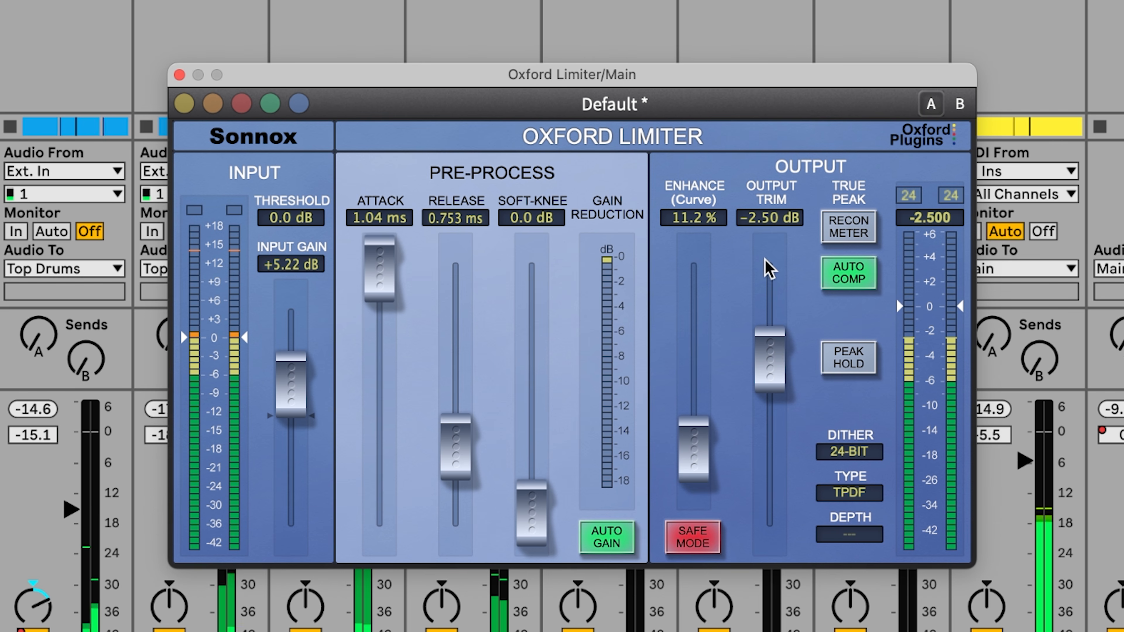
Set the Limiter to Output Trim -0.3 dB, Input Gain +4.71 dB, Attack 0.052 ms and Release 11.7 ms, and compare settings A against B.
left_click_drag(775, 351, 773, 293)
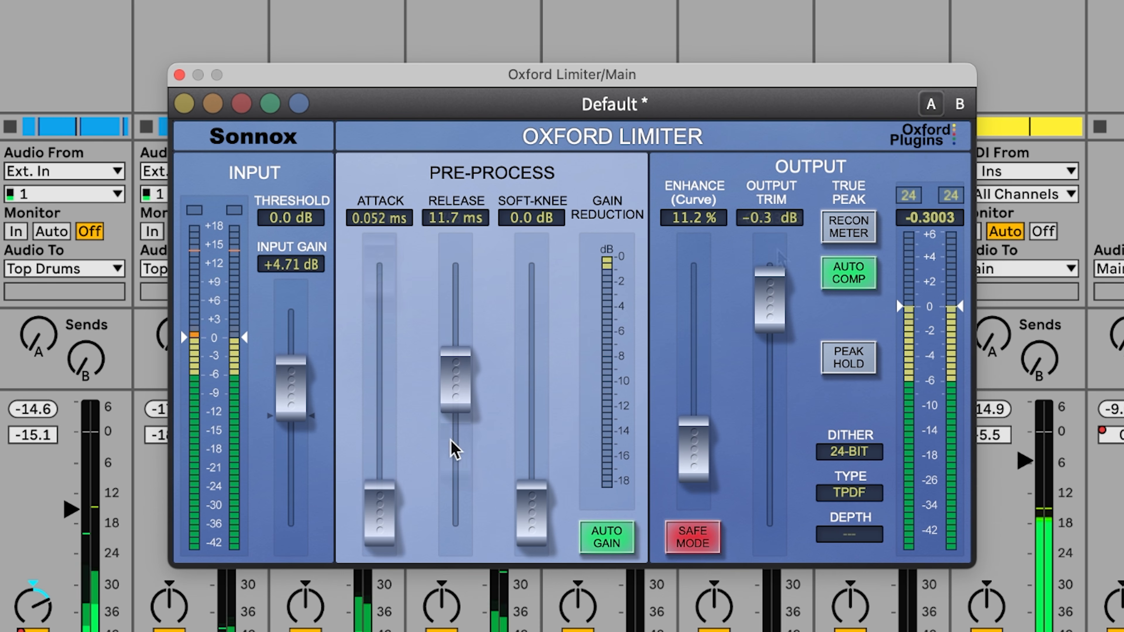
left_click(960, 104)
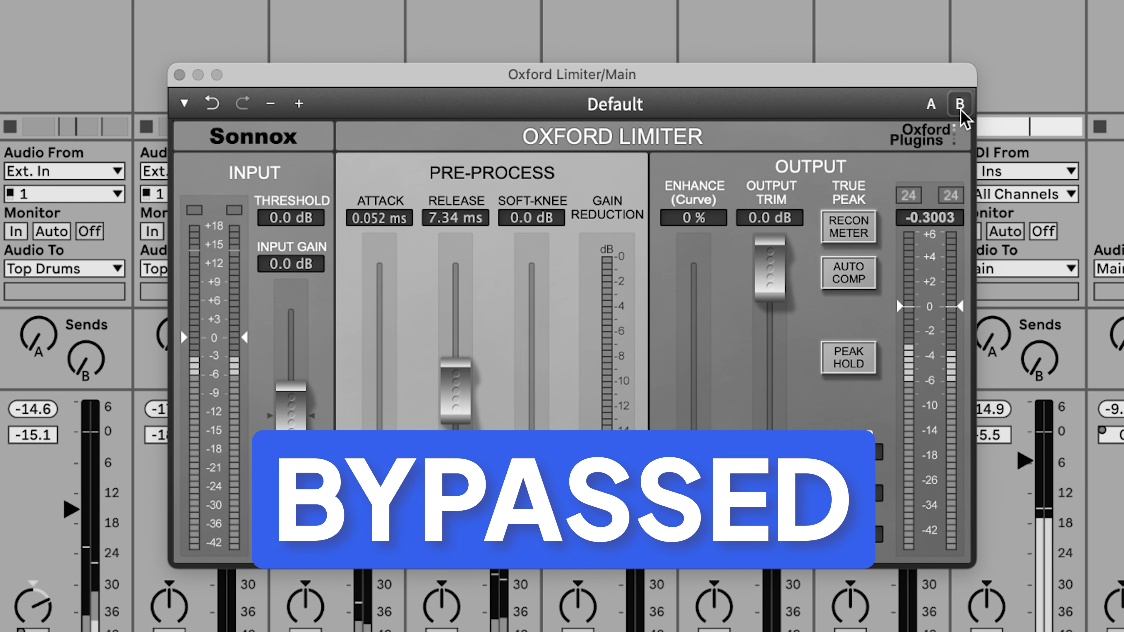
left_click(961, 110)
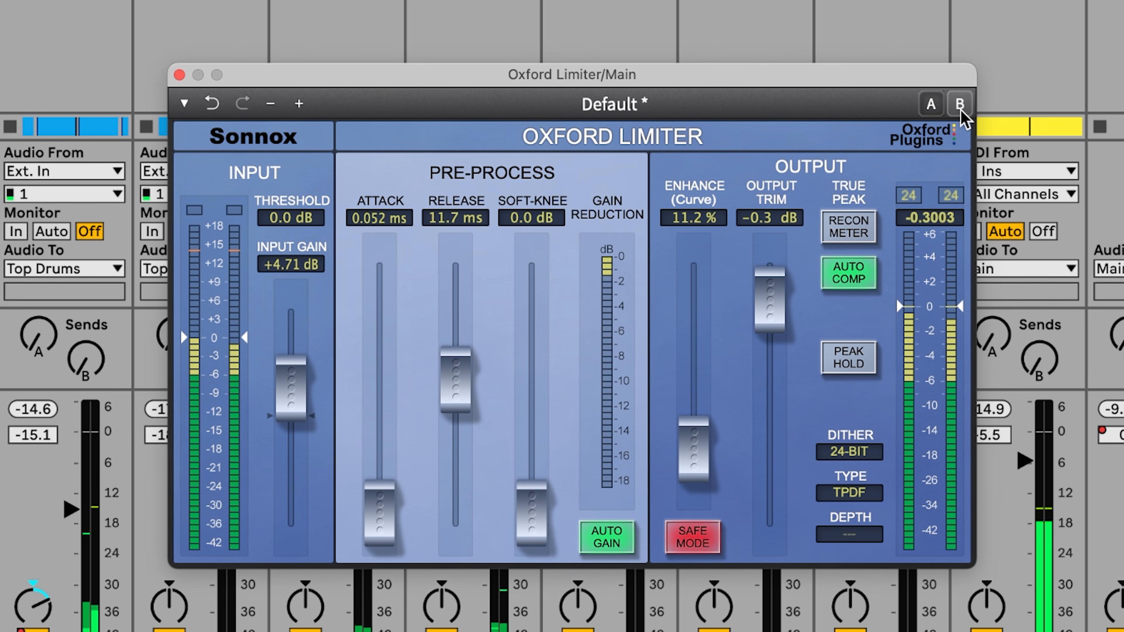